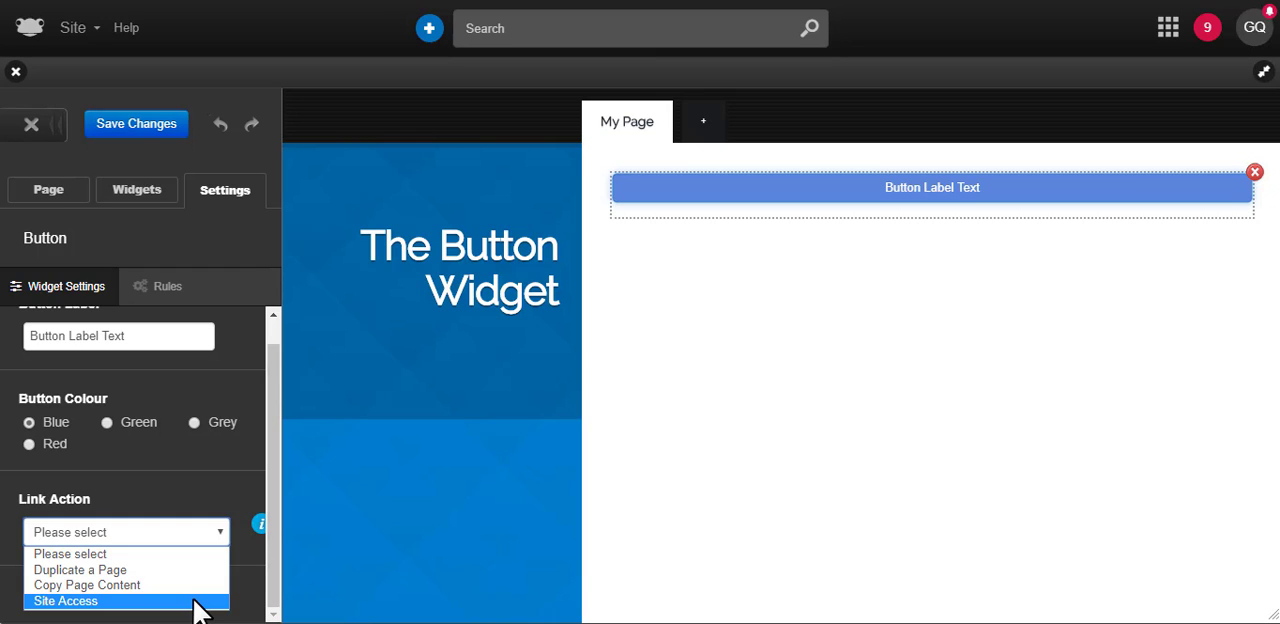
# View the Contents to copy page in the Contents for the button widget site
pyautogui.click(402, 335)
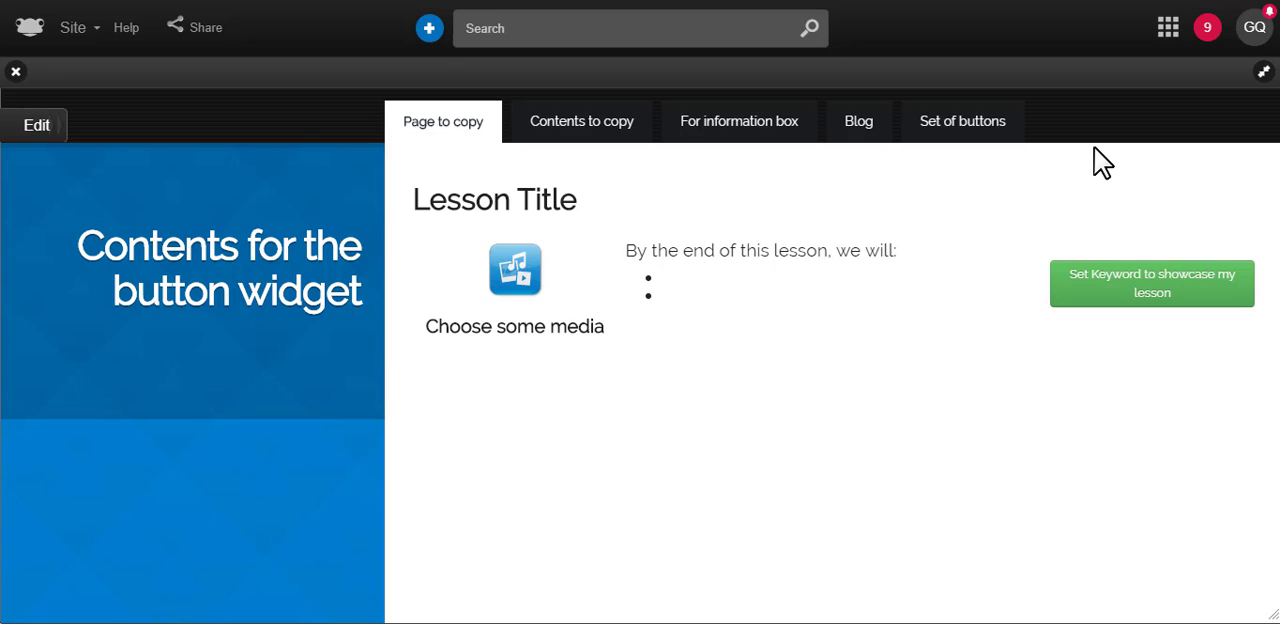
pyautogui.click(615, 121)
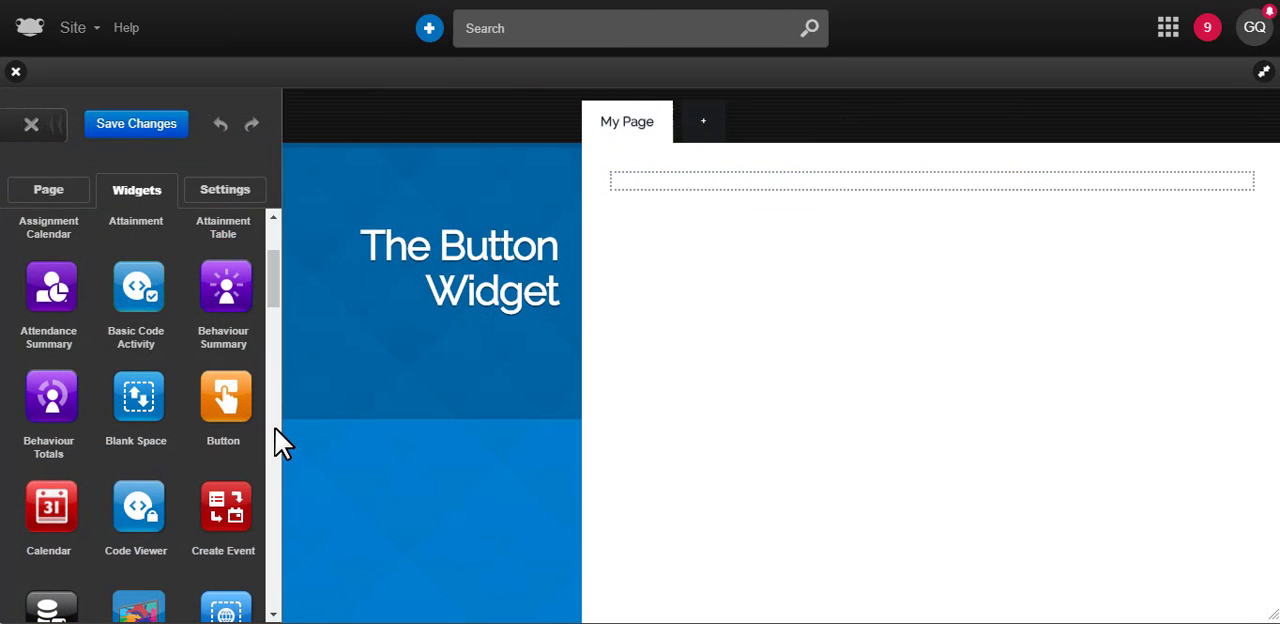
# Add a Button widget to My Page, label it Copy page and colour it red
pyautogui.moveTo(228, 410); pyautogui.dragTo(904, 210)
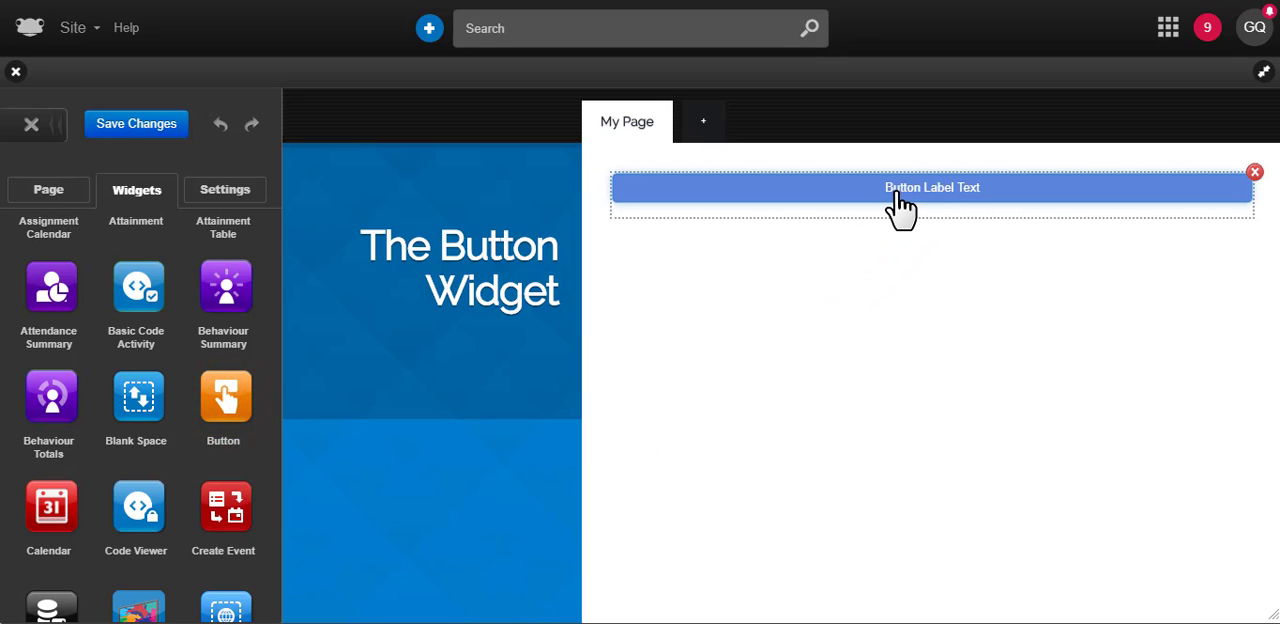
pyautogui.click(898, 200)
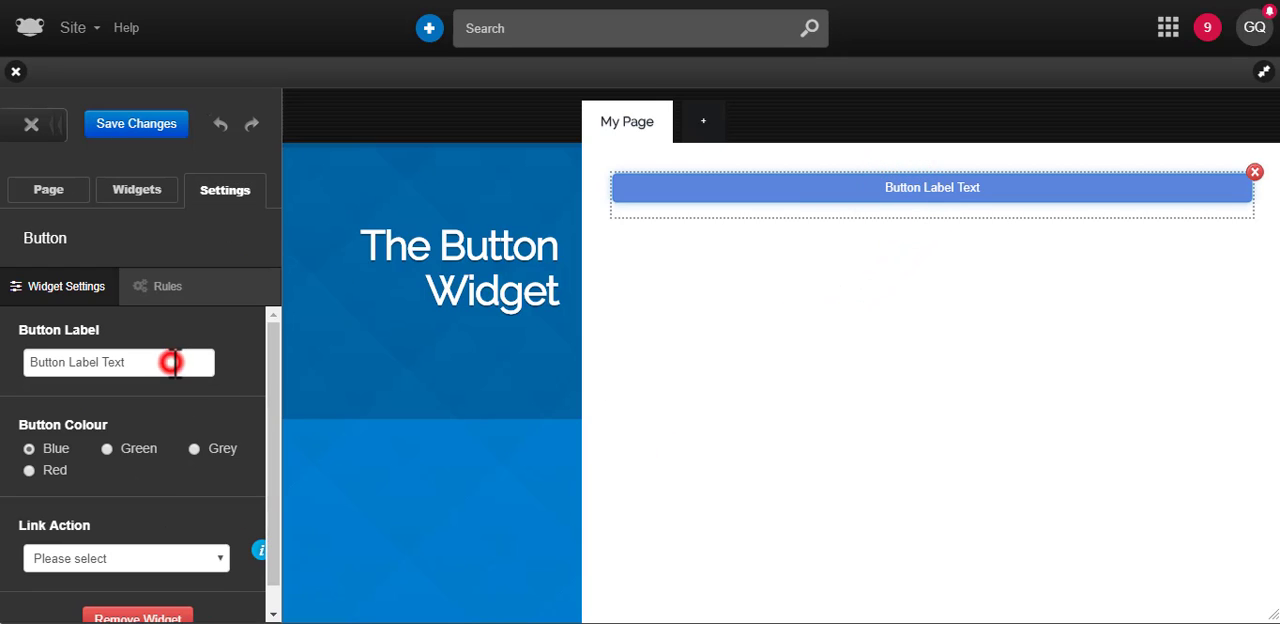
pyautogui.tripleClick(173, 362)
pyautogui.press('BackSpace')
pyautogui.write('Copy page')
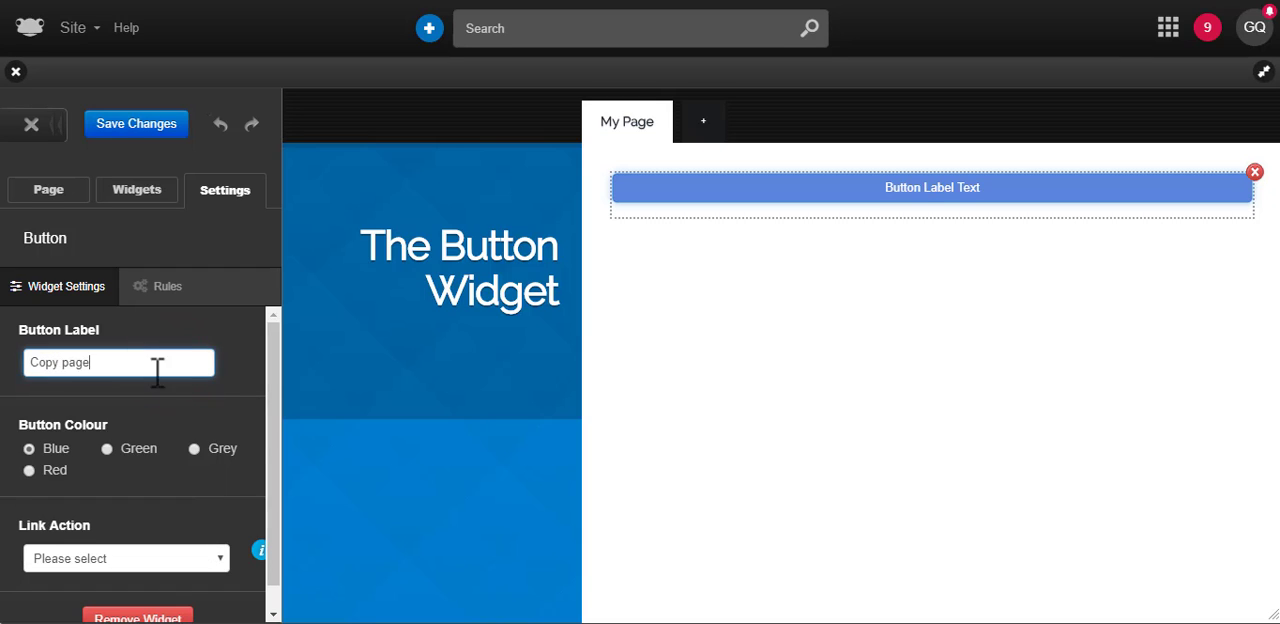
pyautogui.click(29, 470)
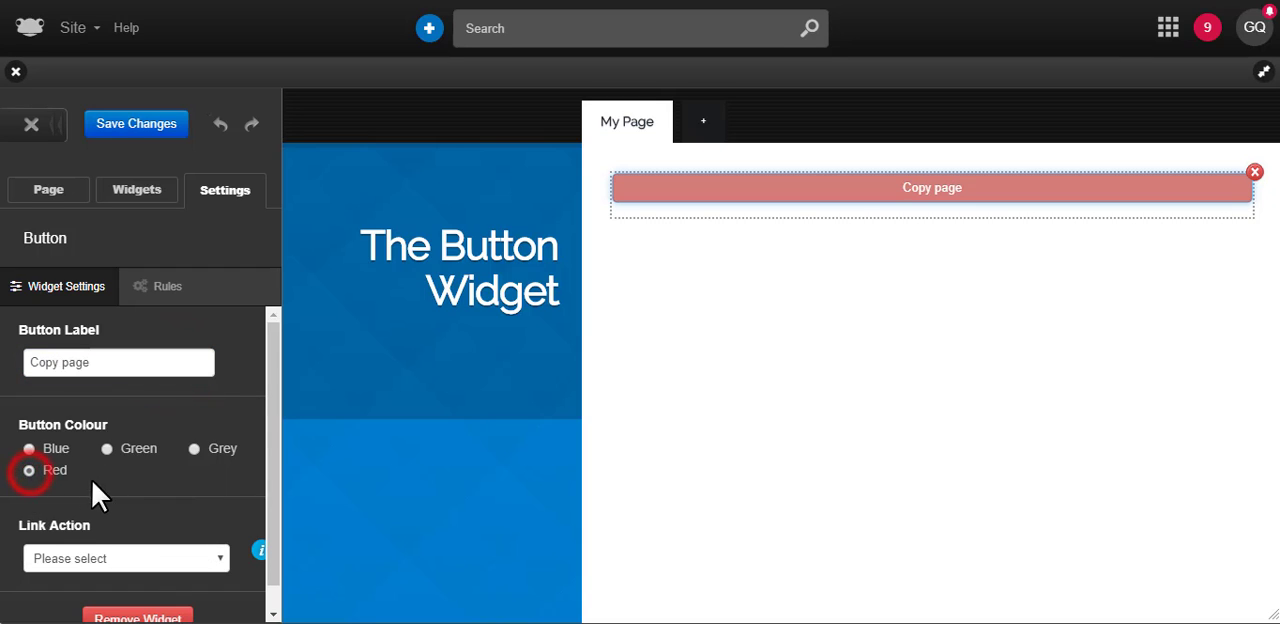
# Set the button to duplicate the Page to copy page from the Contents for the button widget site, and save the changes
pyautogui.click(157, 566)
pyautogui.click(134, 594)
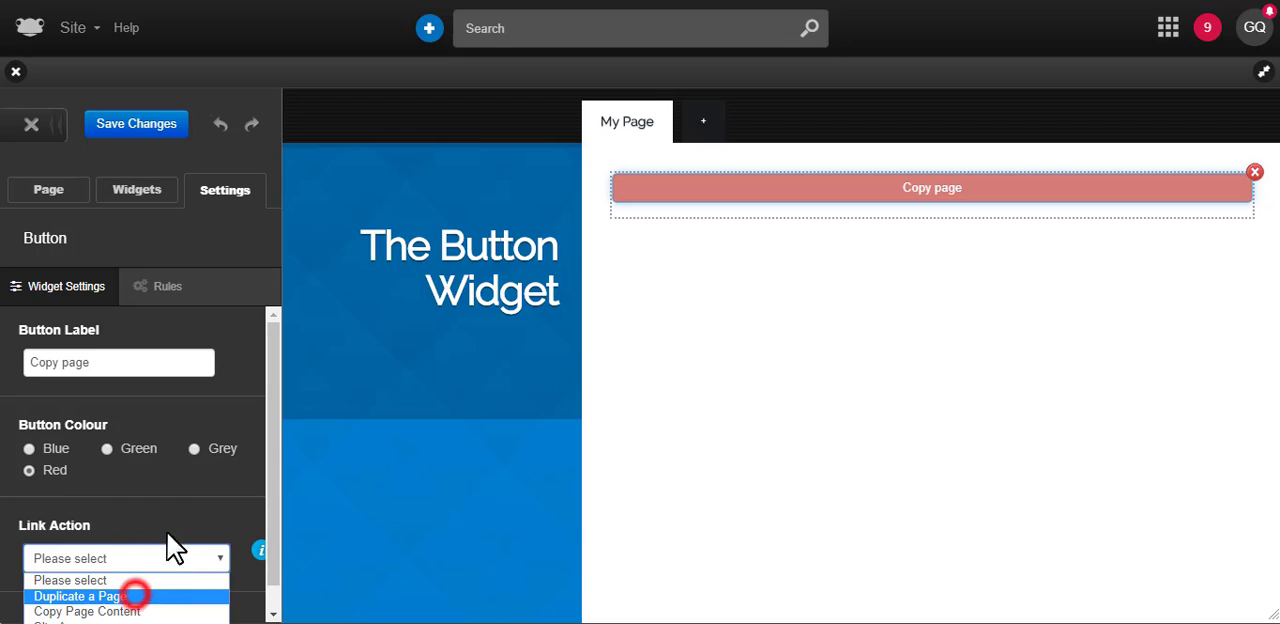
pyautogui.scroll(-2, 265, 440)
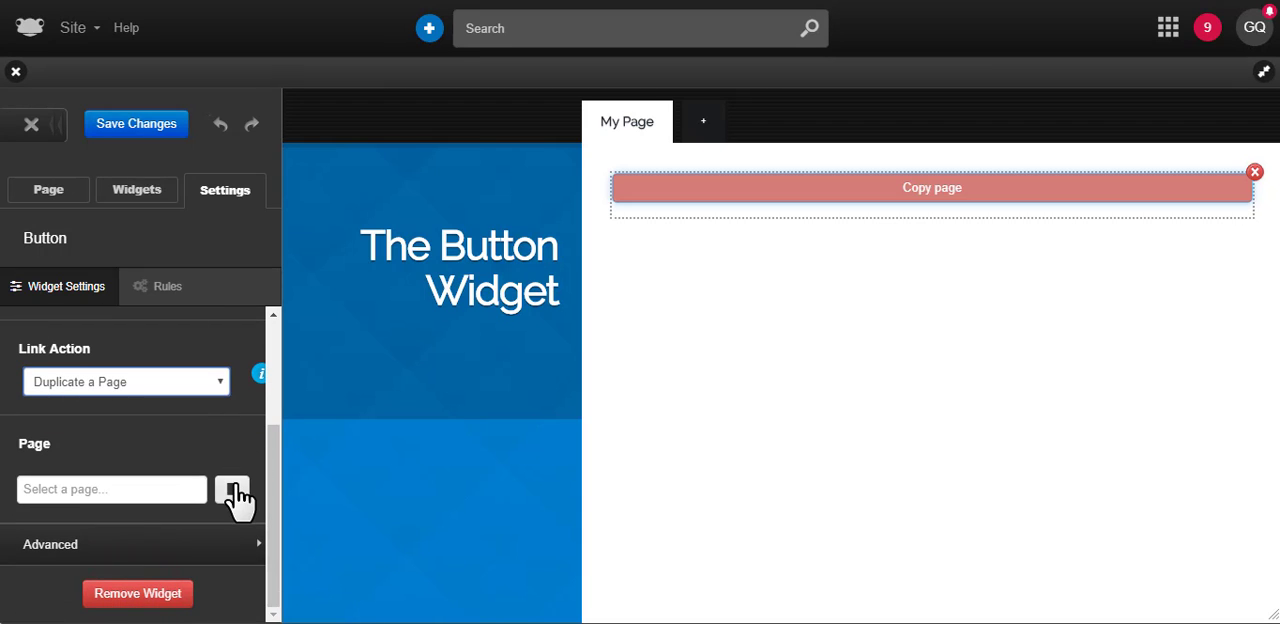
pyautogui.click(236, 490)
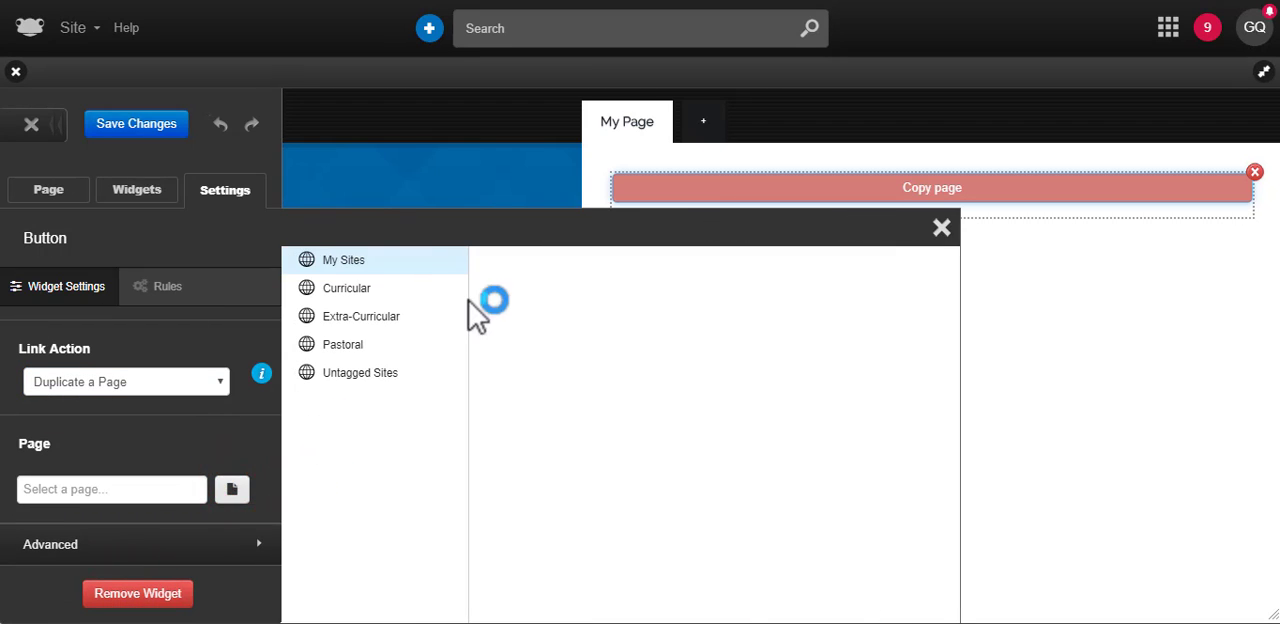
pyautogui.scroll(-3, 665, 360)
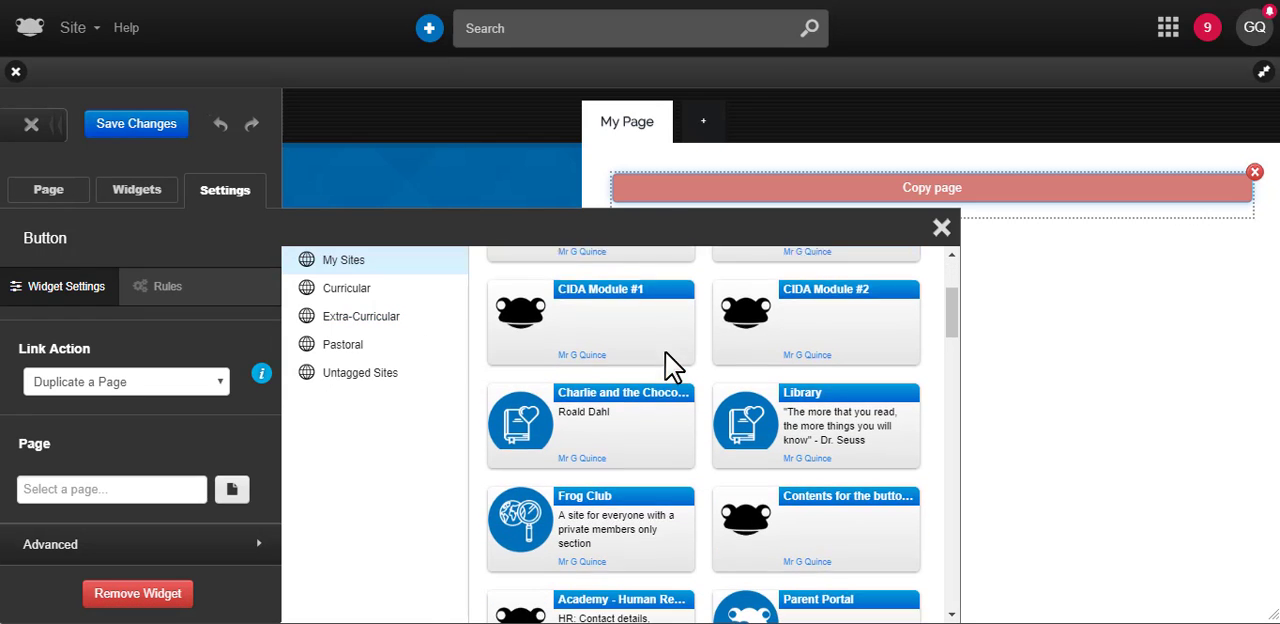
pyautogui.click(820, 413)
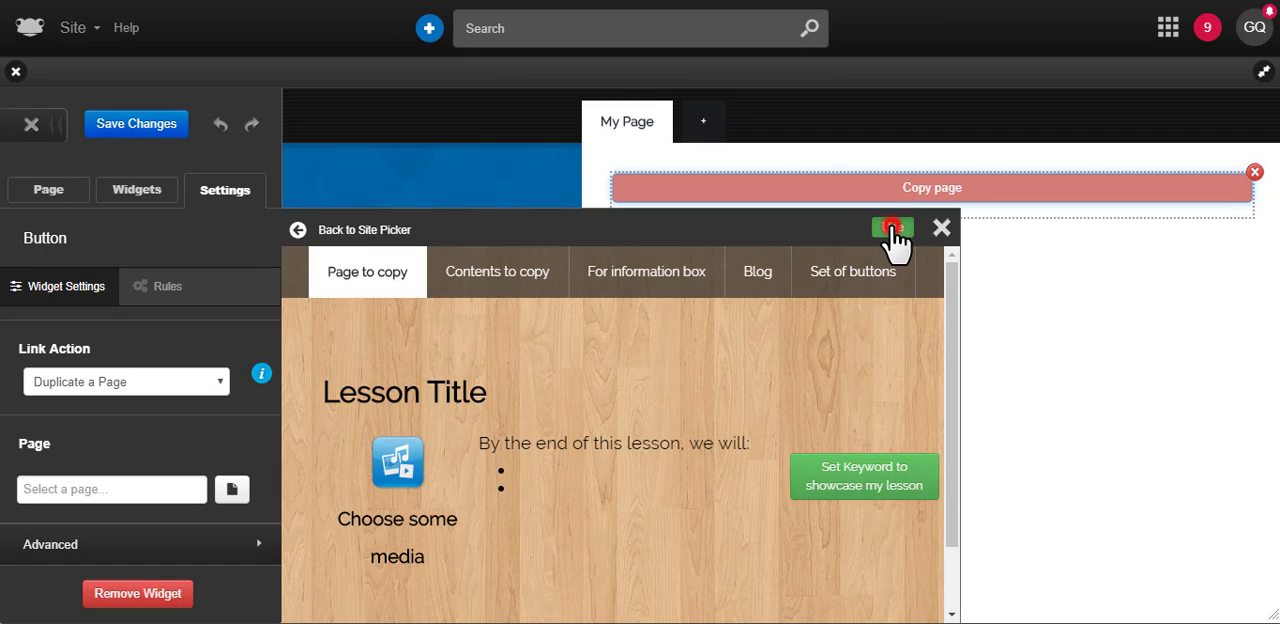
pyautogui.click(891, 229)
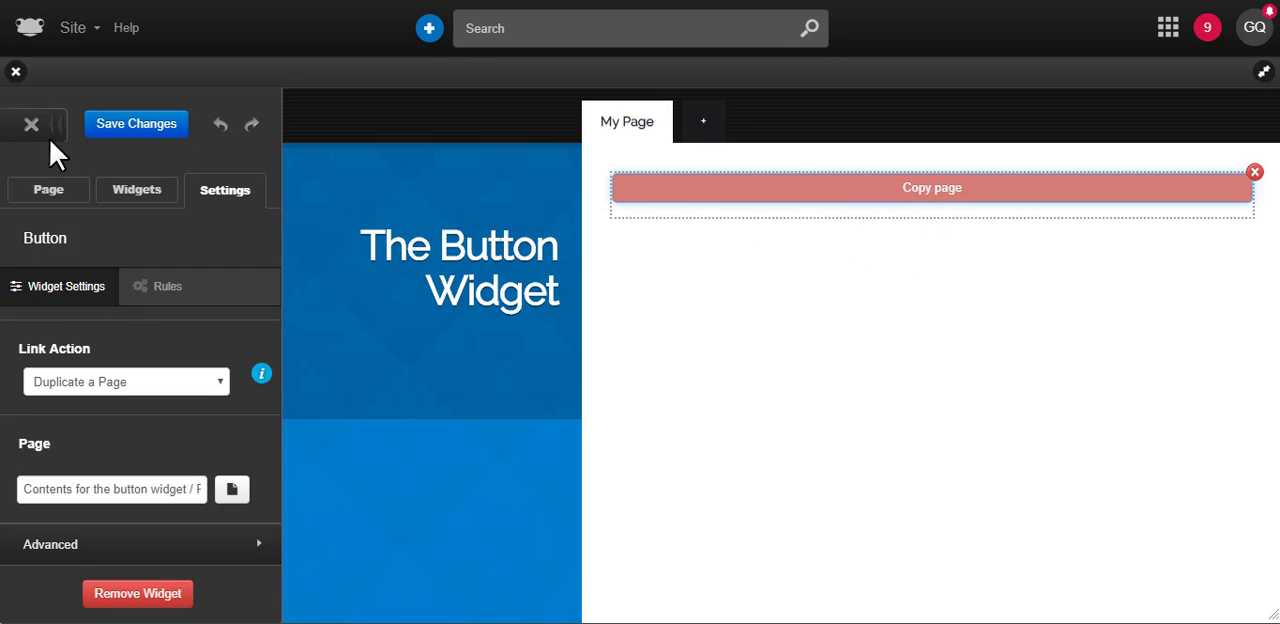
pyautogui.click(104, 124)
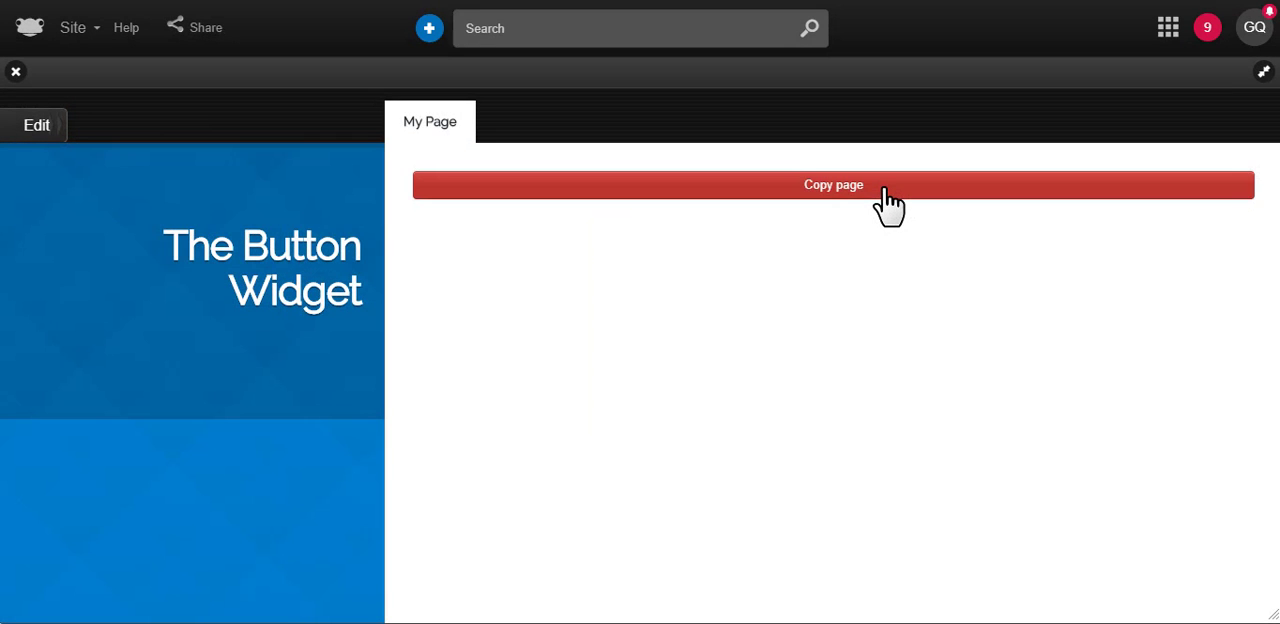
# Use the Copy page button to create a duplicated page named Lesson
pyautogui.click(887, 195)
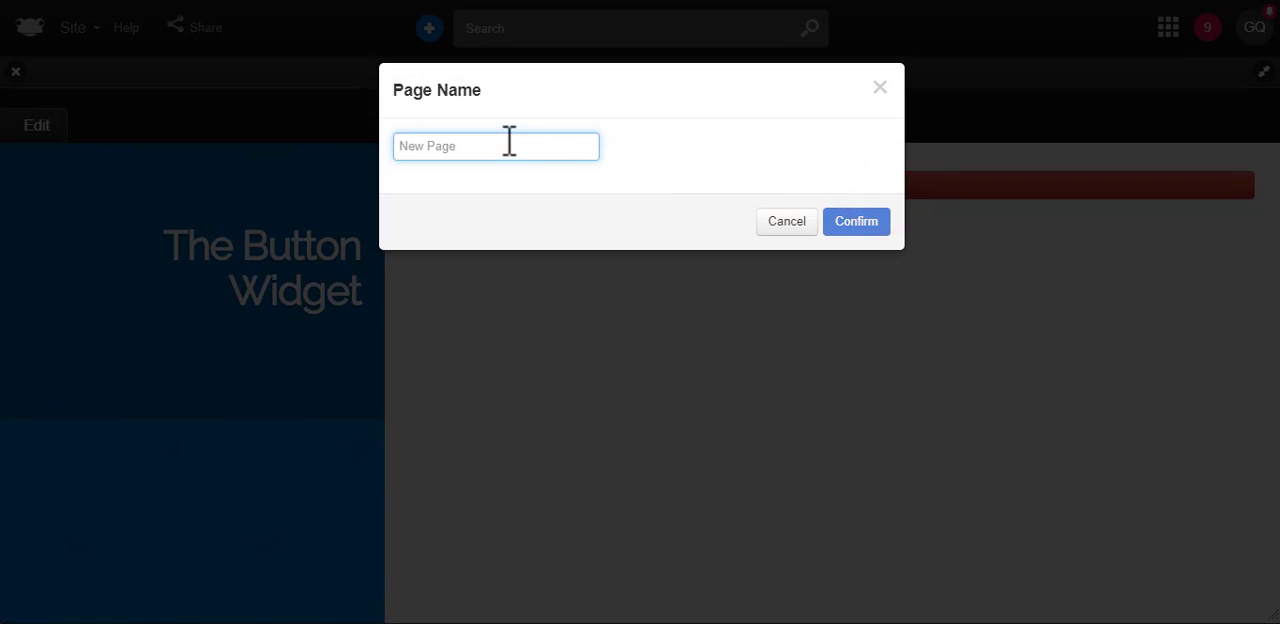
pyautogui.click(495, 146)
pyautogui.write('Lesson')
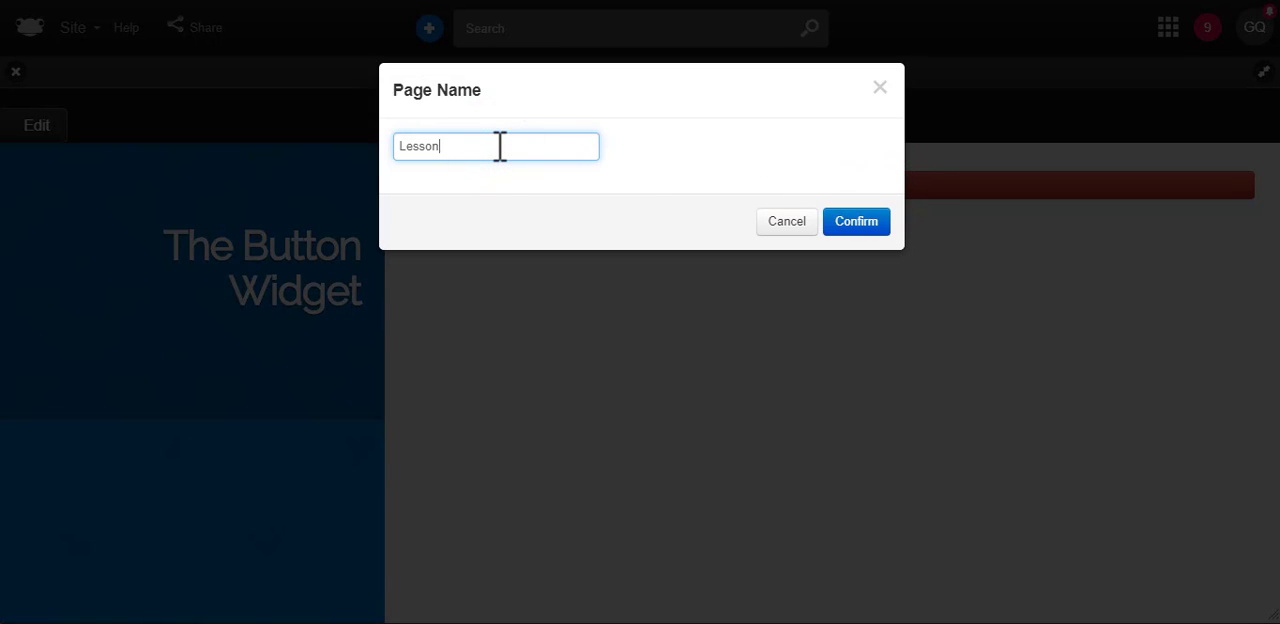
pyautogui.click(856, 224)
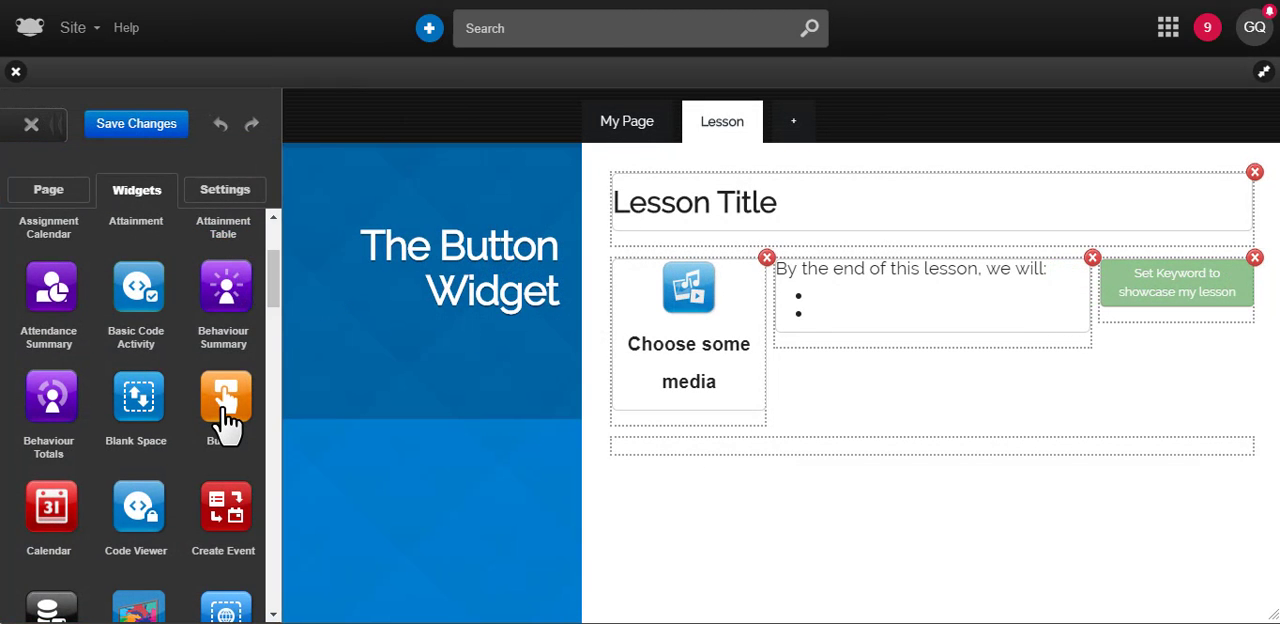
# Add a Button widget below the existing content of the Lesson page and label it Add Table
pyautogui.moveTo(228, 422); pyautogui.dragTo(822, 446)
pyautogui.click(772, 446)
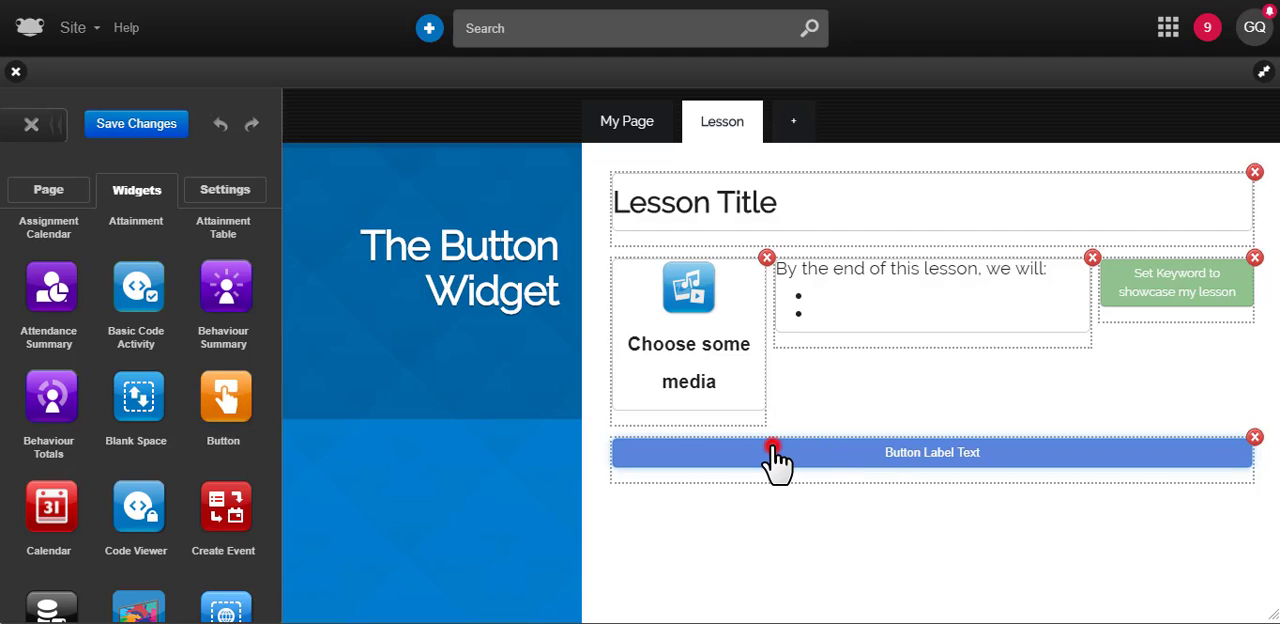
pyautogui.click(136, 364)
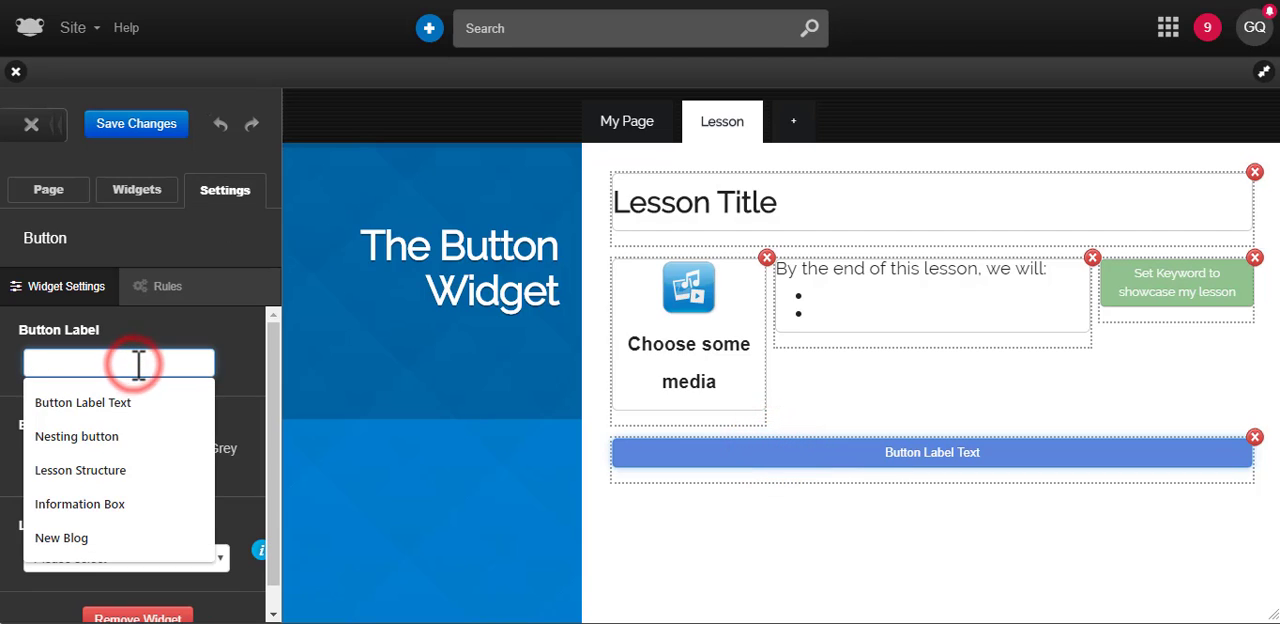
pyautogui.write('Add Table')
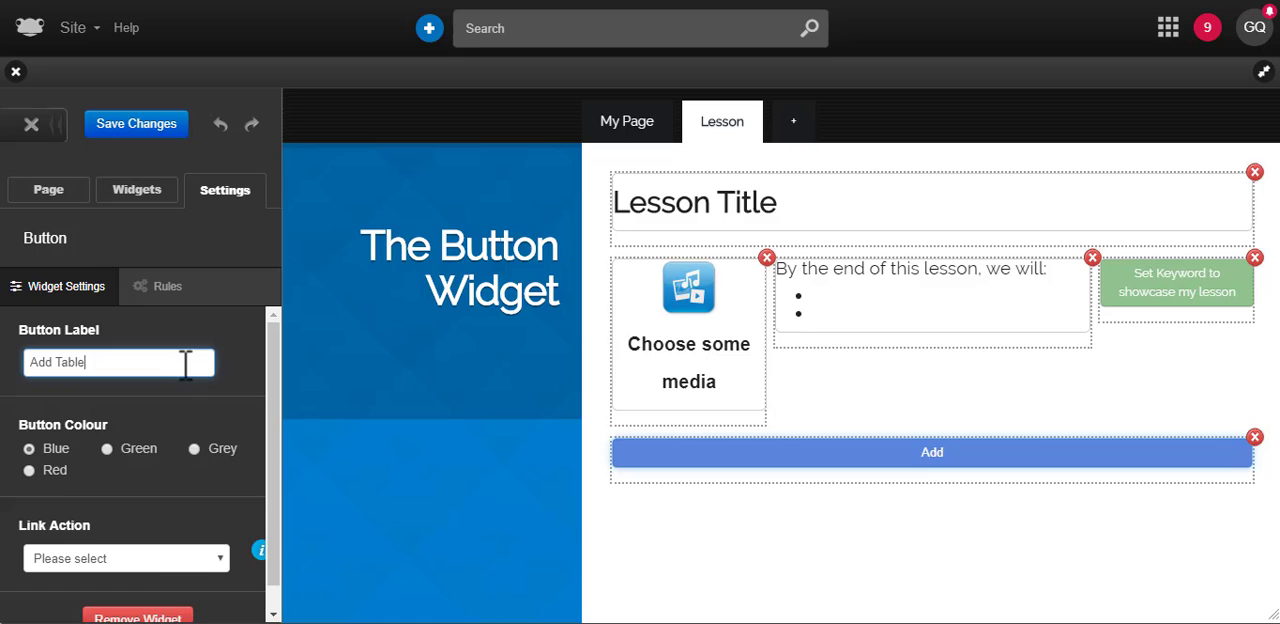
# Set the Add Table button's link action to Copy Page Content, using Contents to copy from the Contents for the button widget site
pyautogui.click(157, 558)
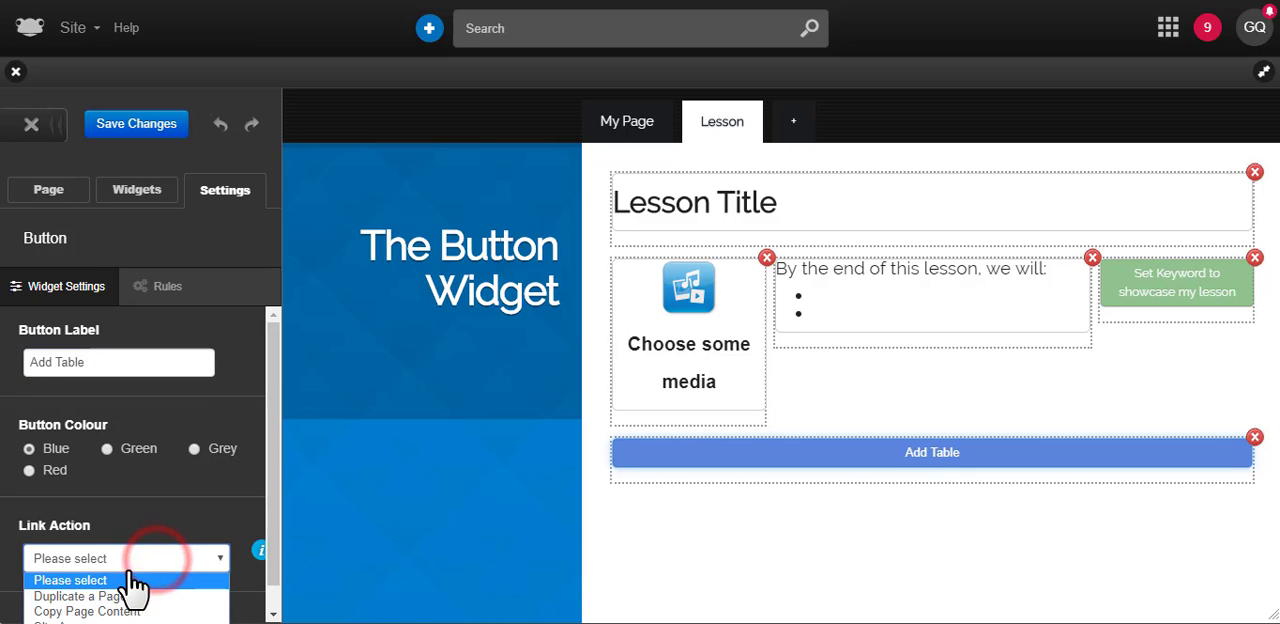
pyautogui.scroll(-1, 160, 560)
pyautogui.click(168, 533)
pyautogui.click(120, 584)
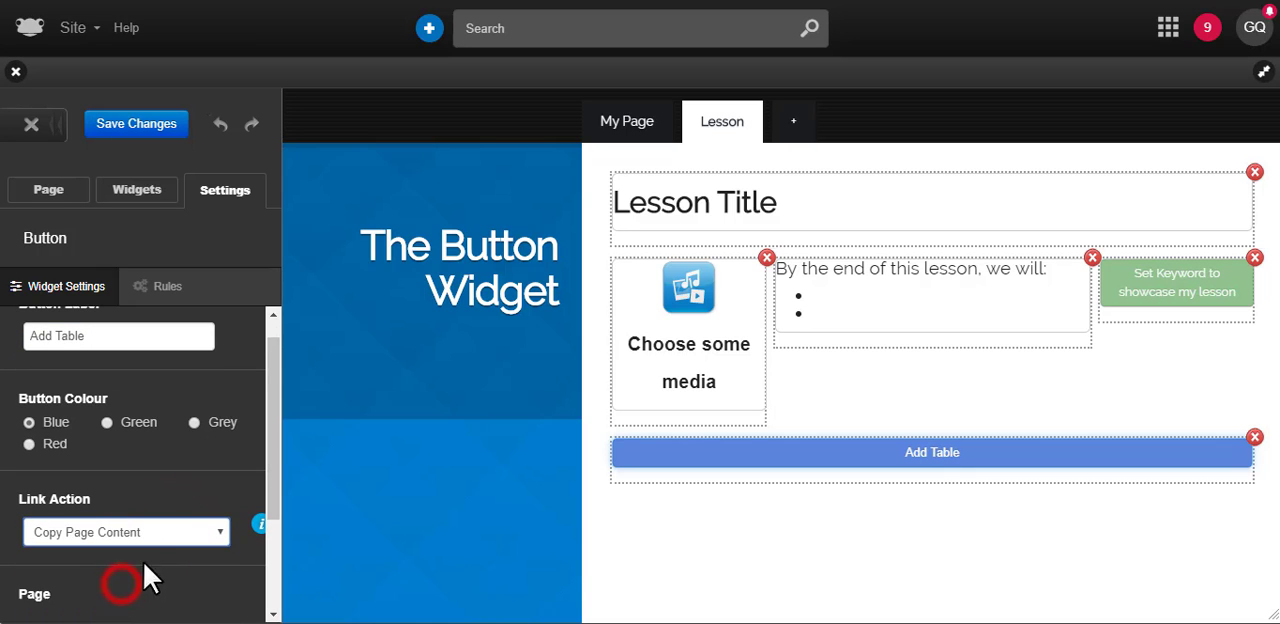
pyautogui.scroll(-2, 218, 470)
pyautogui.click(232, 489)
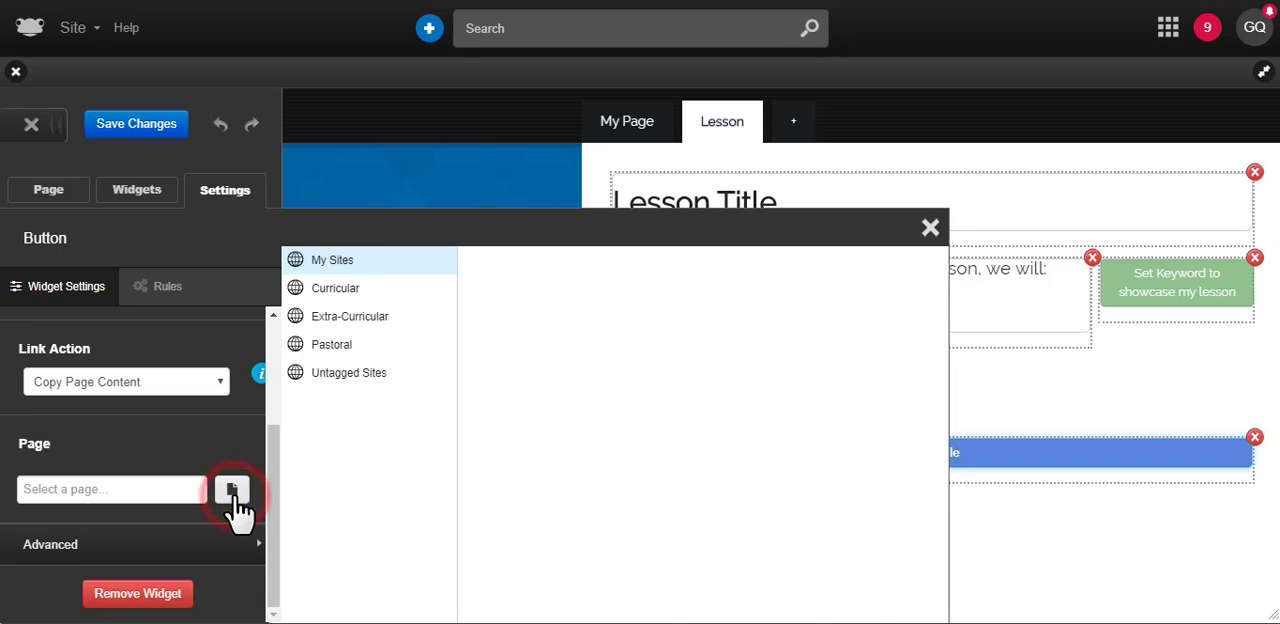
pyautogui.scroll(-3, 657, 409)
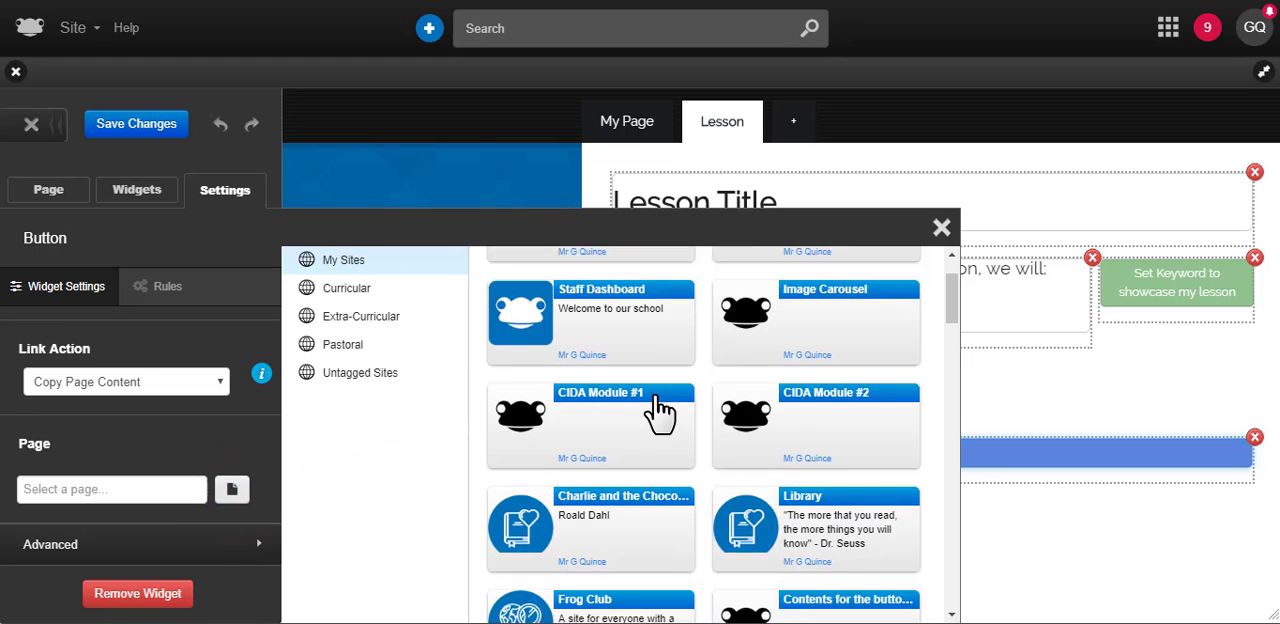
pyautogui.click(752, 430)
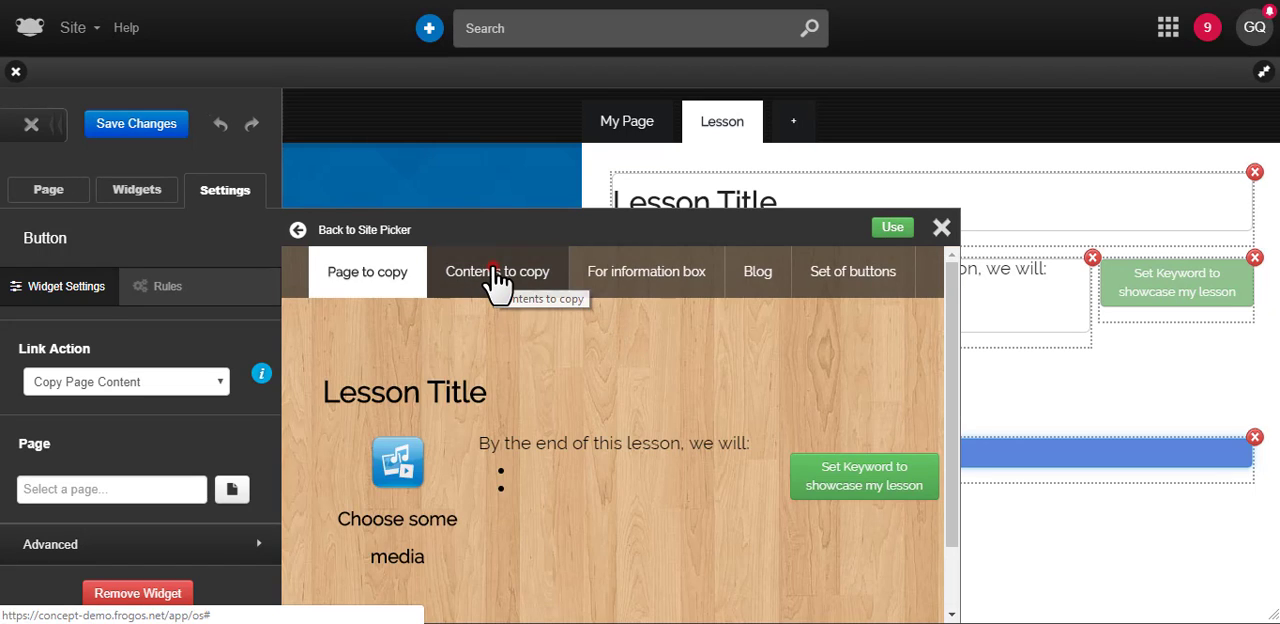
pyautogui.click(494, 268)
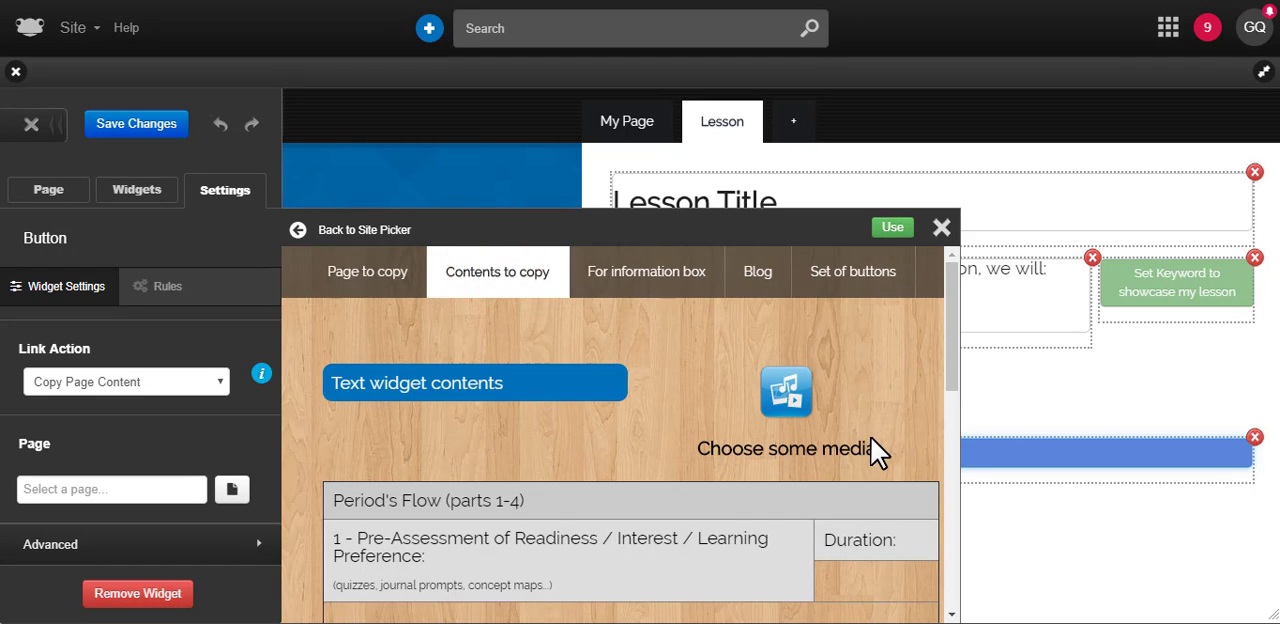
pyautogui.scroll(-3, 623, 515)
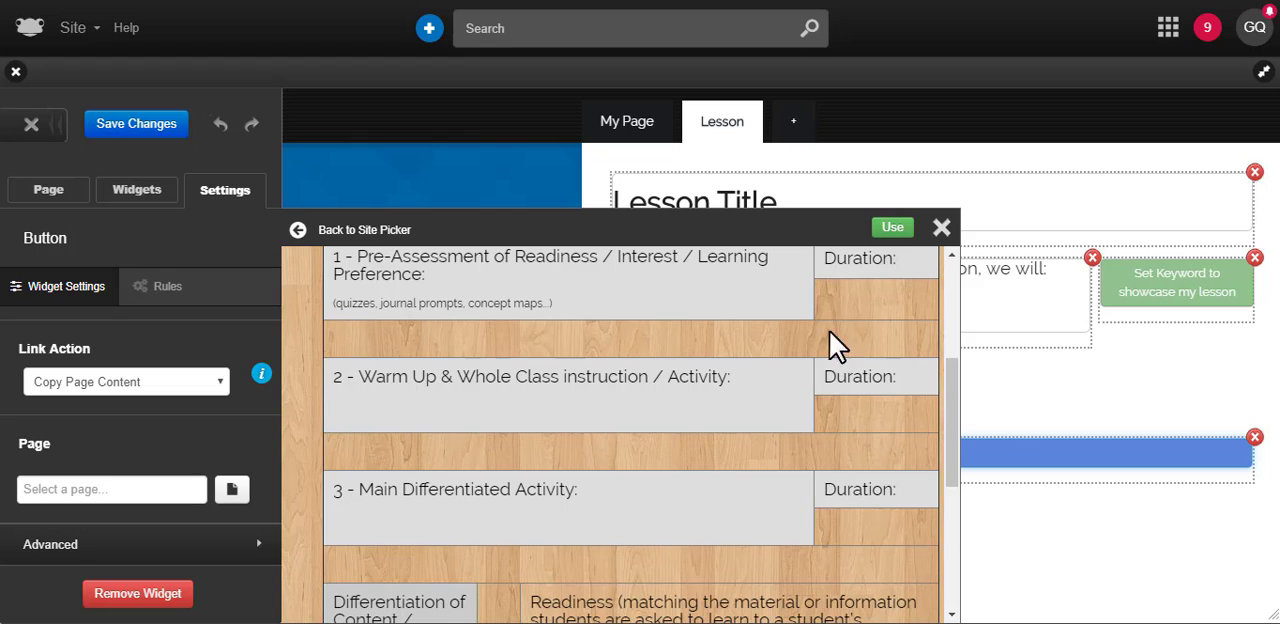
pyautogui.click(893, 231)
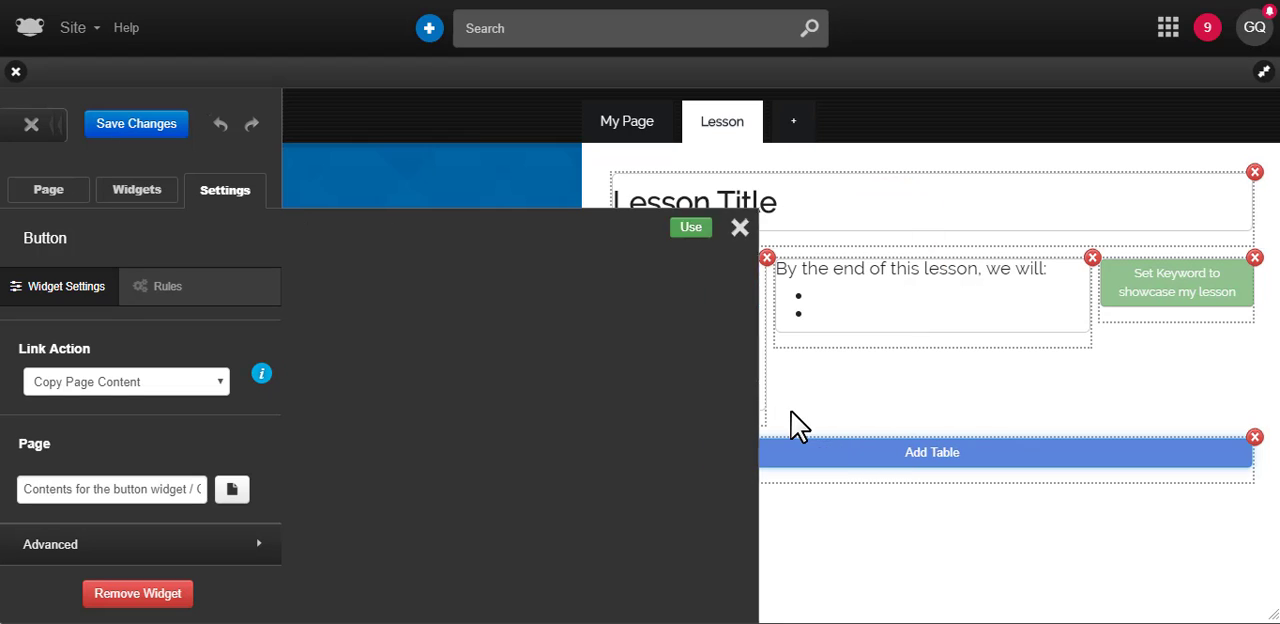
# Set the Add Table button to paste content above itself, and use it to insert the copied content
pyautogui.click(243, 544)
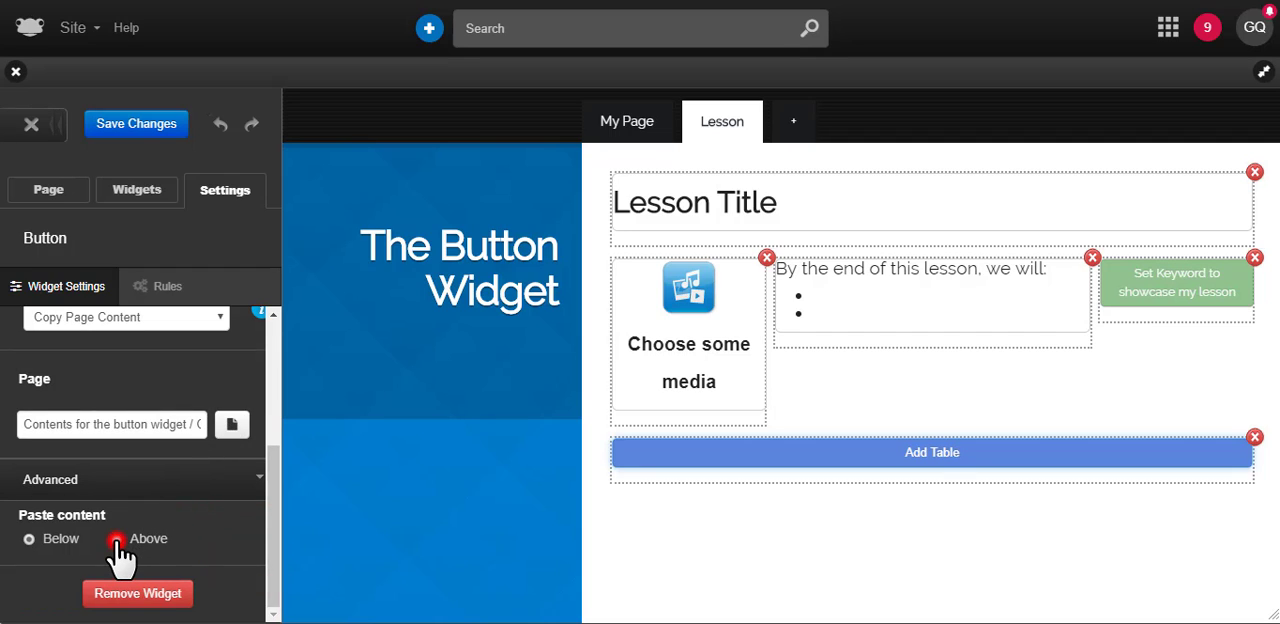
pyautogui.click(116, 540)
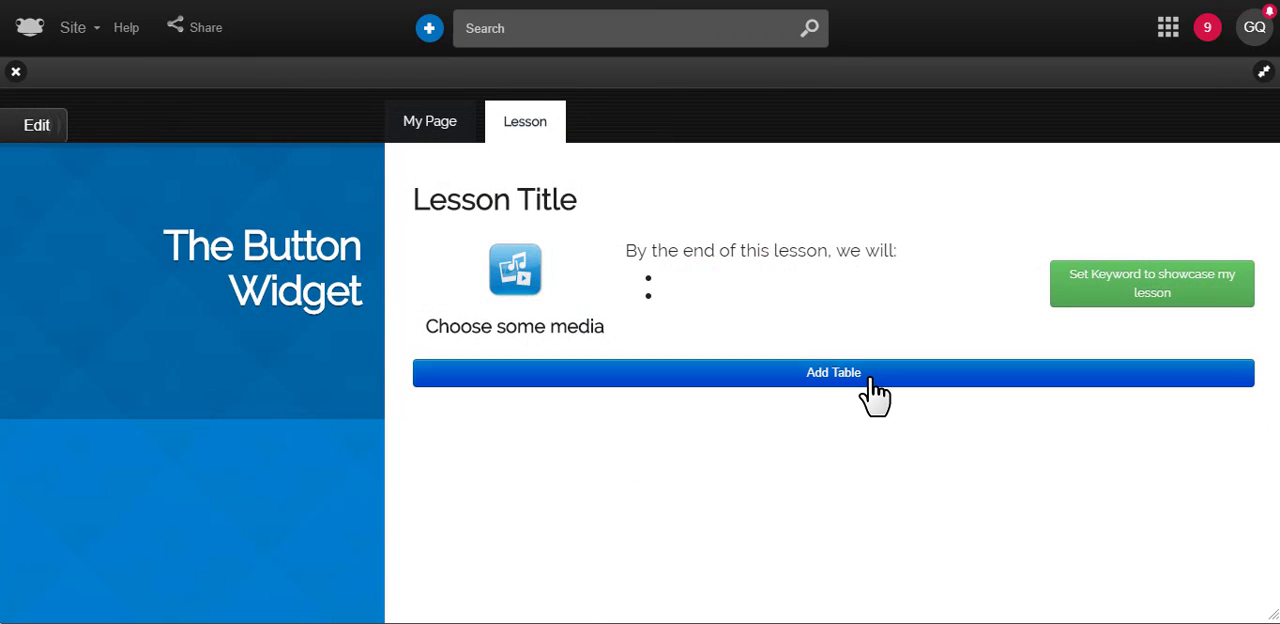
pyautogui.click(869, 378)
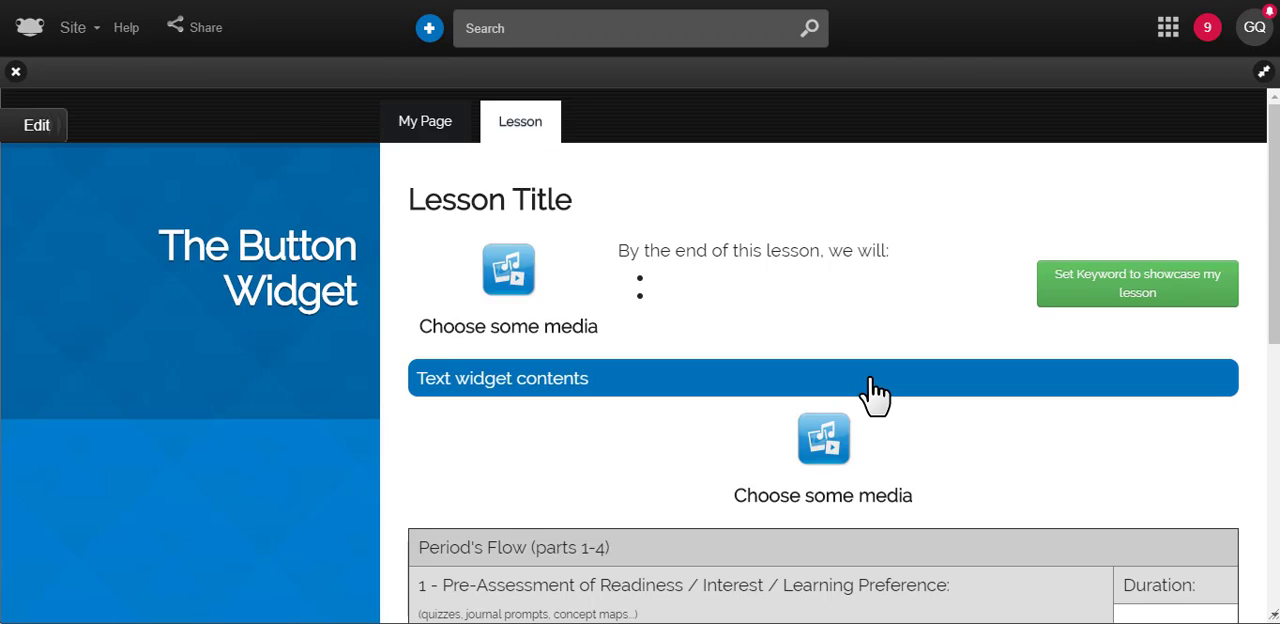
# Examine the pasted widgets and table on the Lesson page in both viewing and editing mode
pyautogui.scroll(-6, 872, 395)
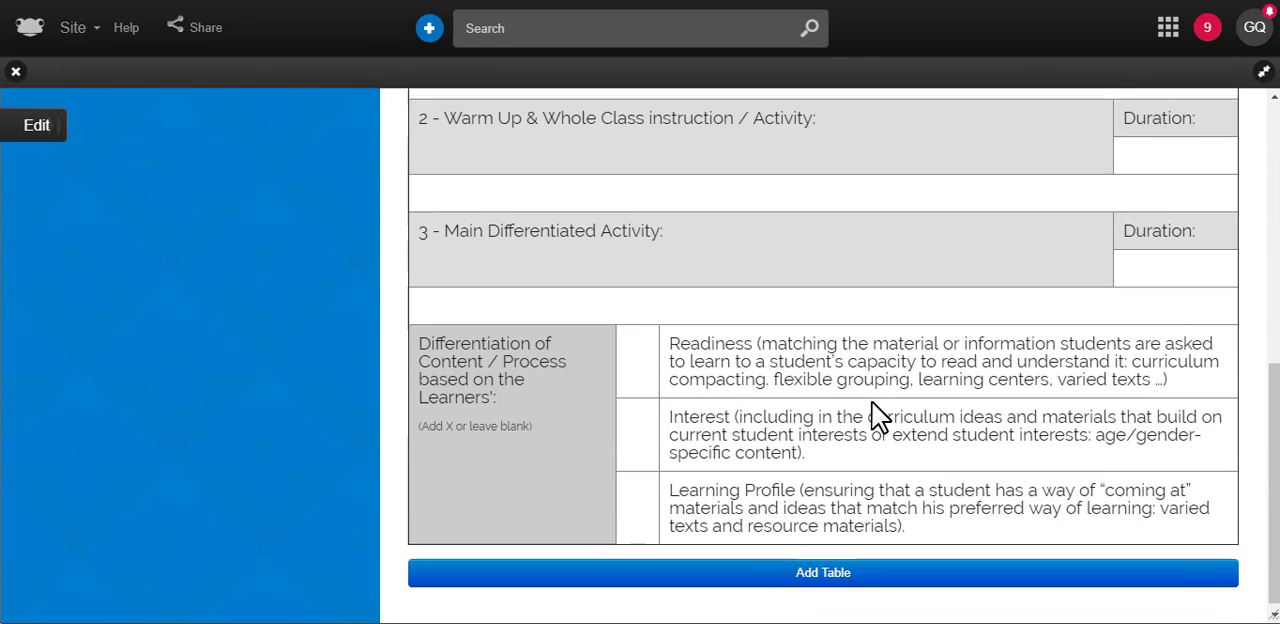
pyautogui.scroll(5, 872, 412)
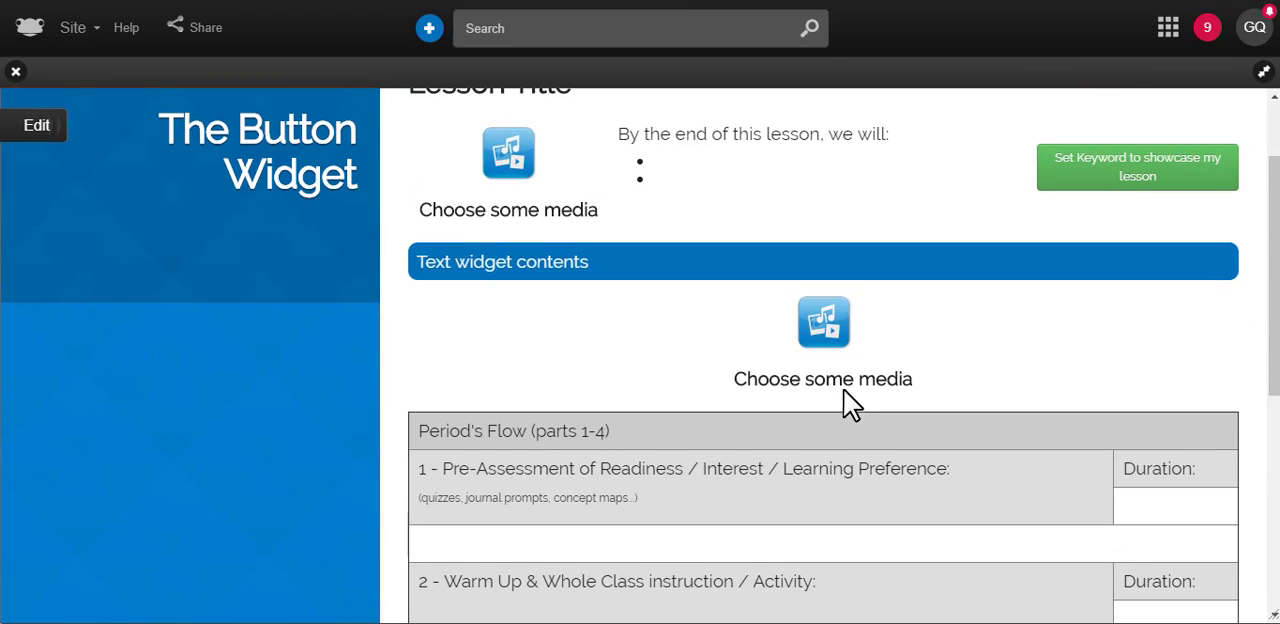
pyautogui.click(44, 130)
pyautogui.scroll(-4, 894, 374)
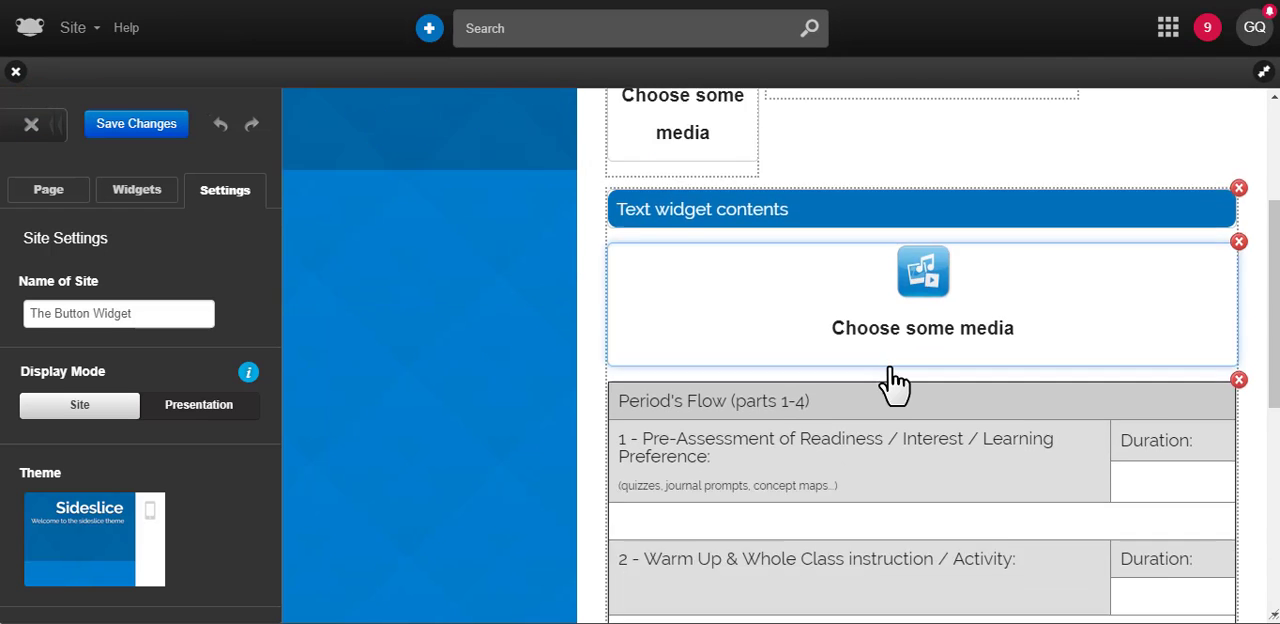
pyautogui.scroll(5, 890, 385)
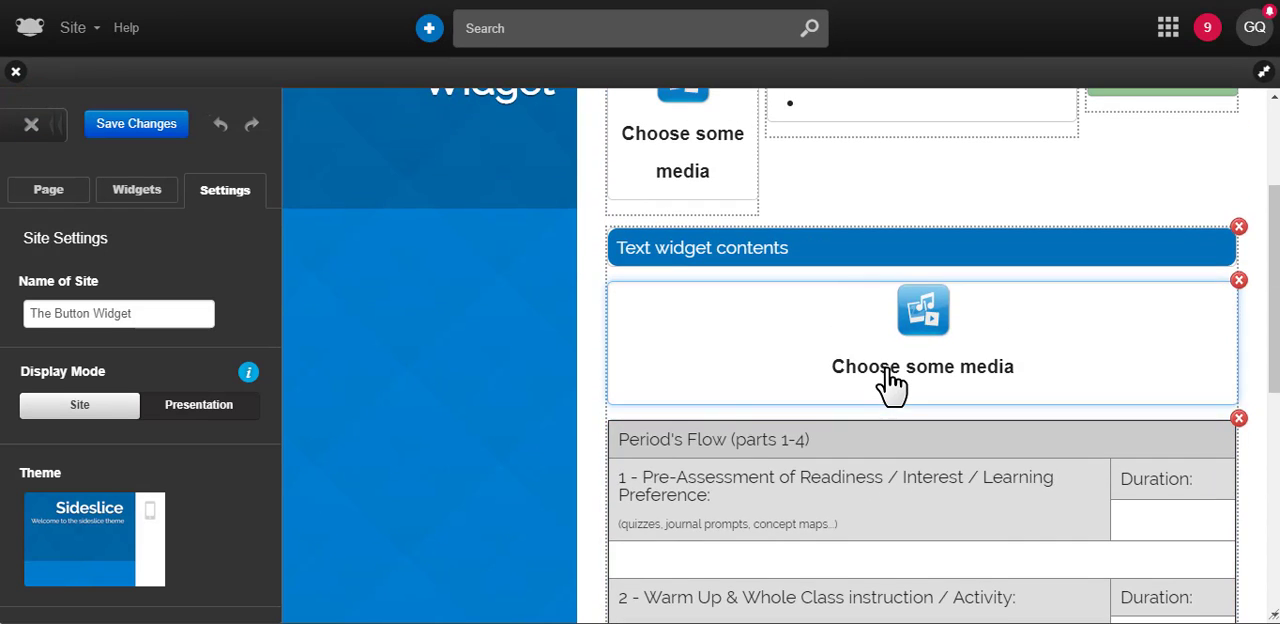
pyautogui.scroll(2, 863, 372)
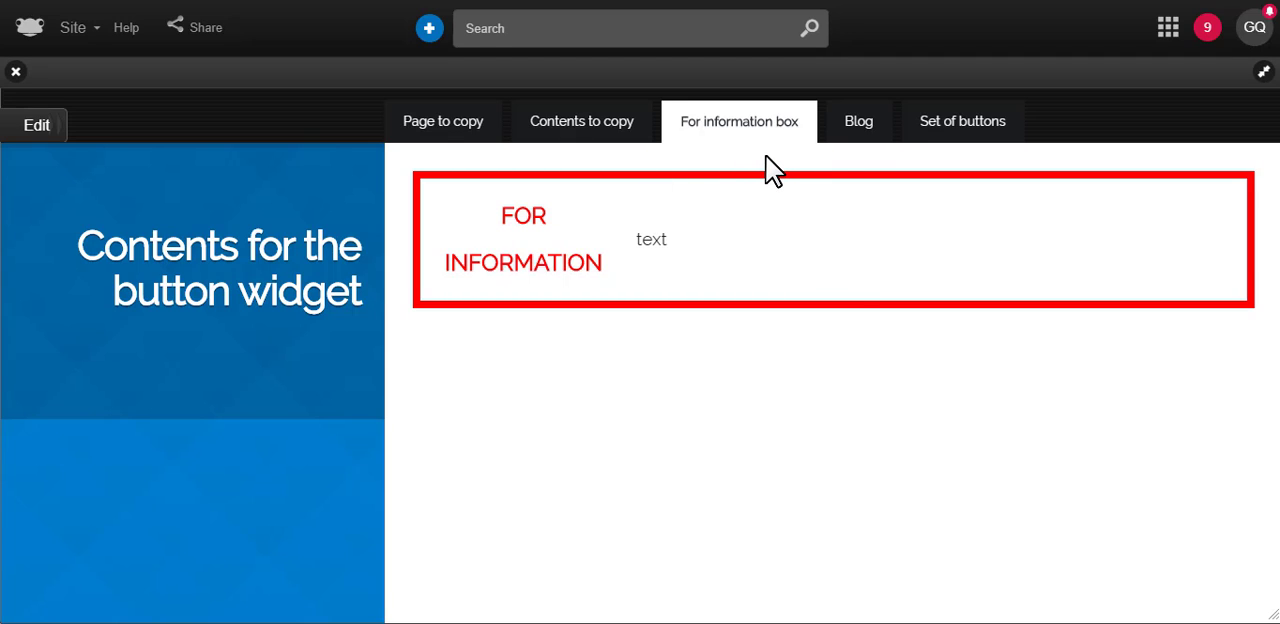
# View the Blog page in the Contents for the button widget site
pyautogui.click(870, 124)
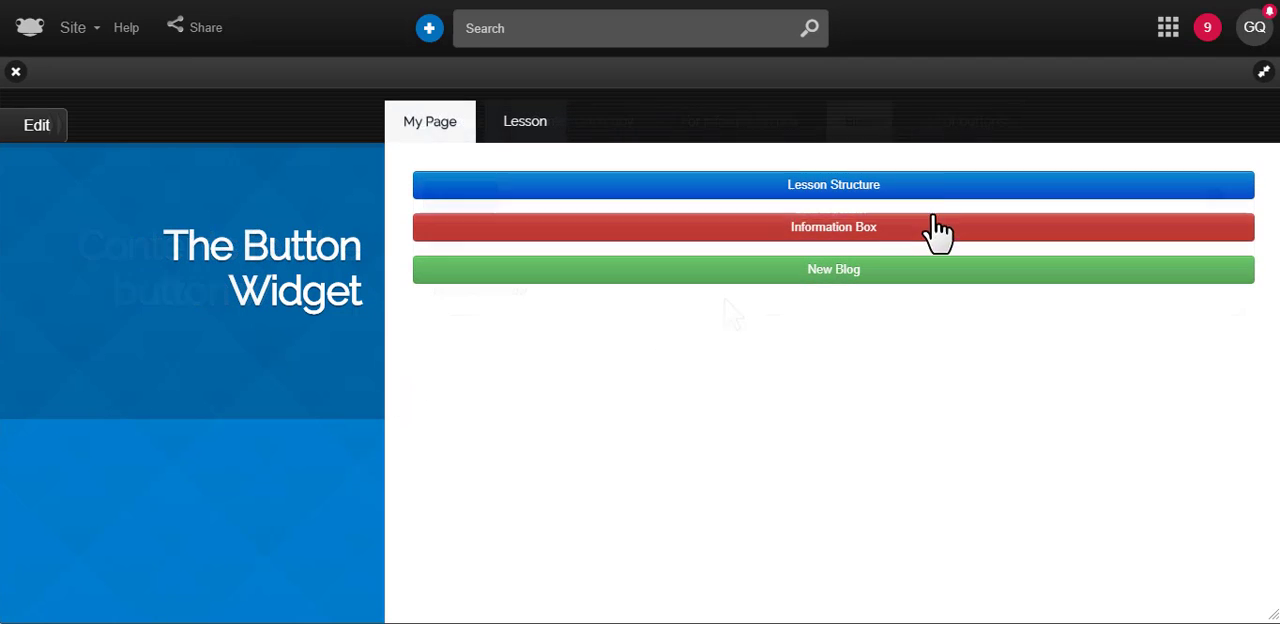
# Use the Information Box and New Blog buttons to insert their content on My Page, and close The Button Widget site
pyautogui.click(942, 226)
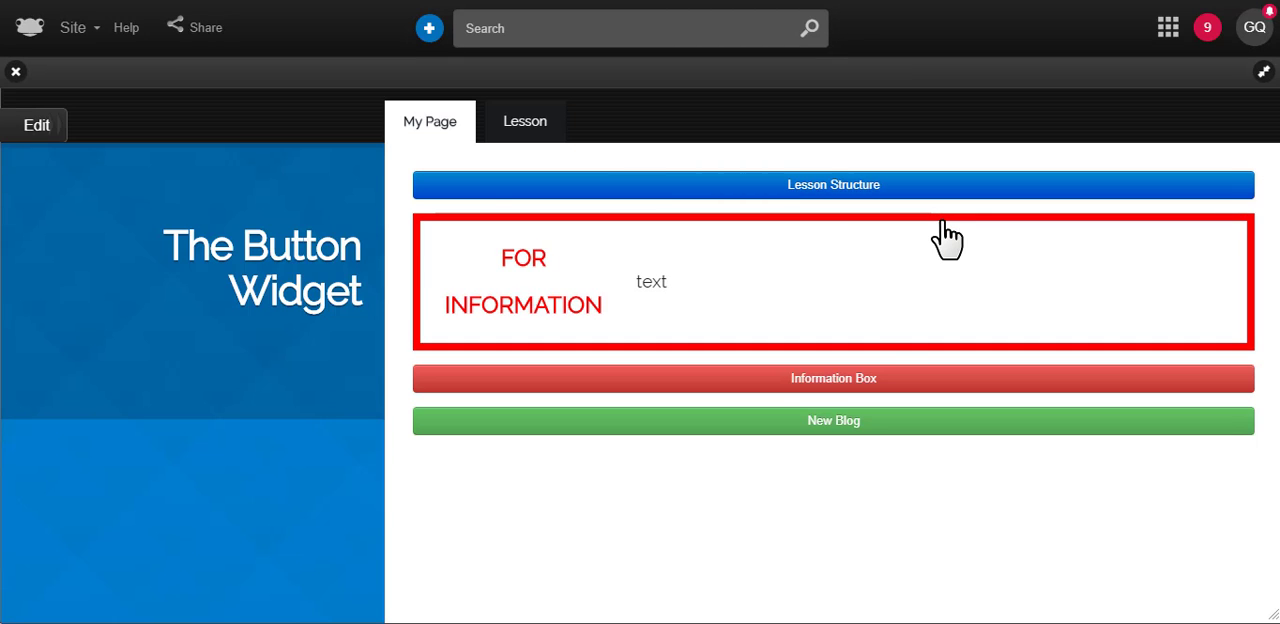
pyautogui.click(888, 438)
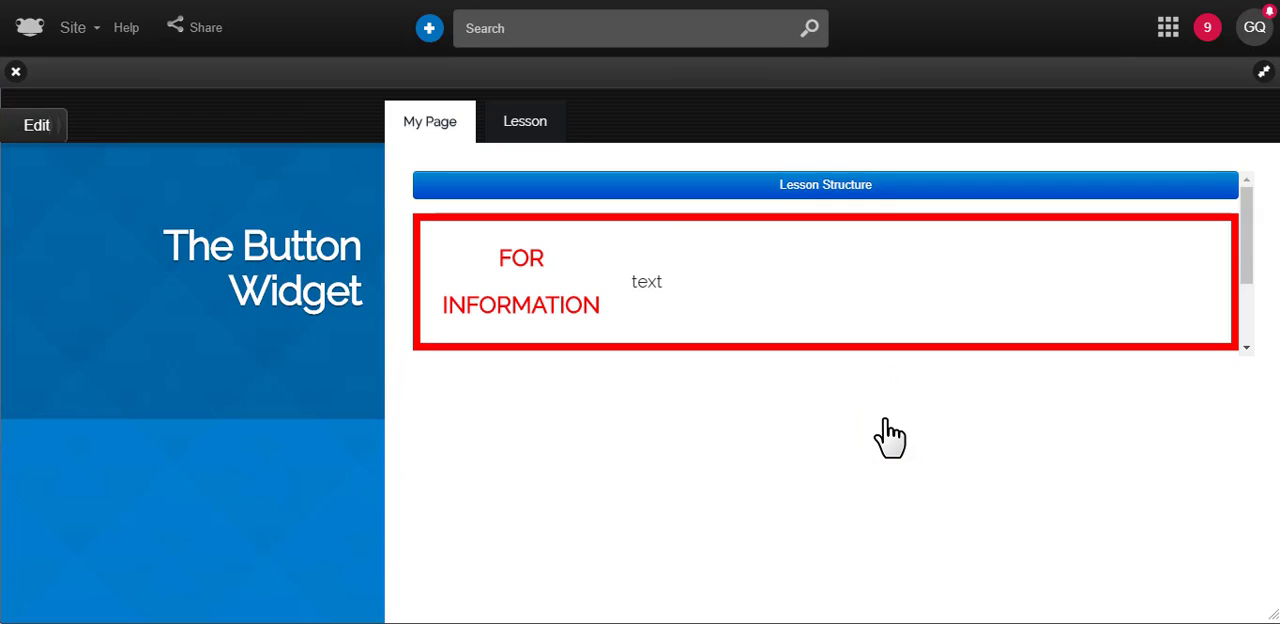
pyautogui.scroll(-1, 853, 366)
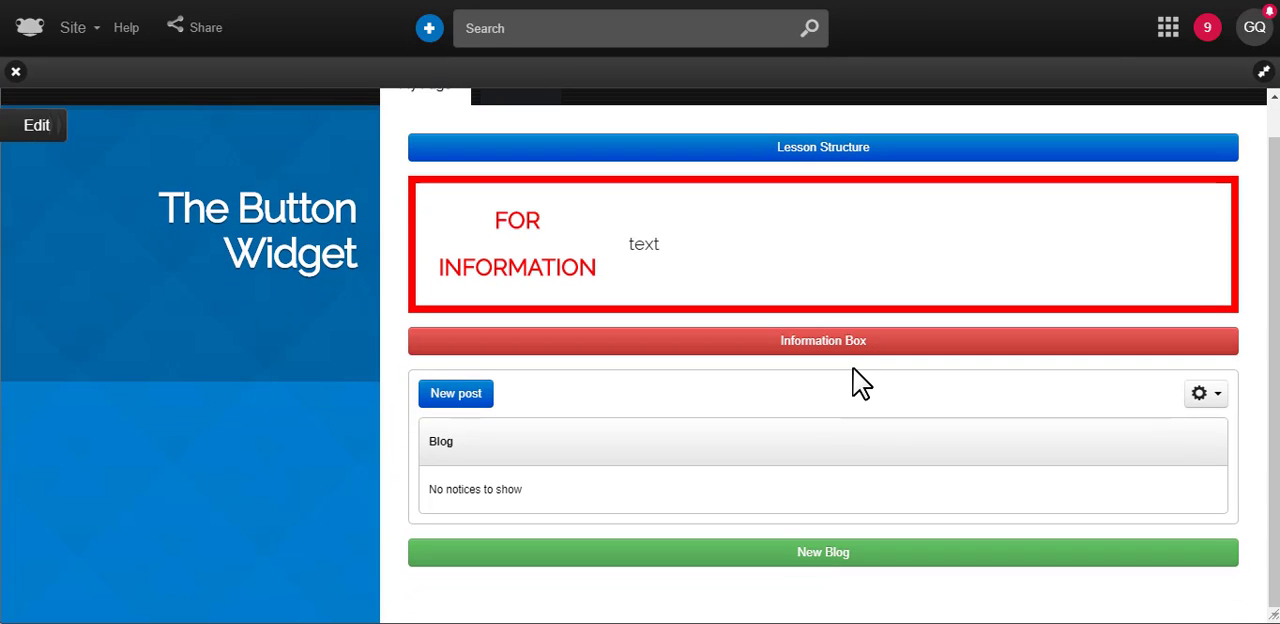
pyautogui.click(897, 345)
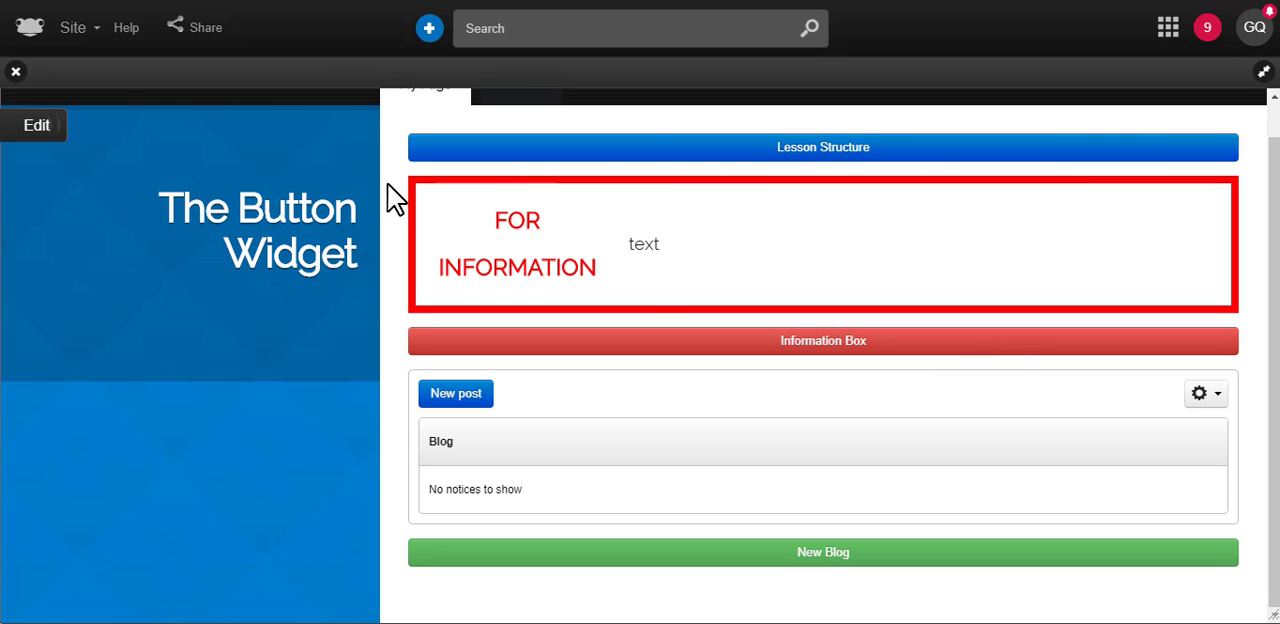
pyautogui.scroll(1, 204, 206)
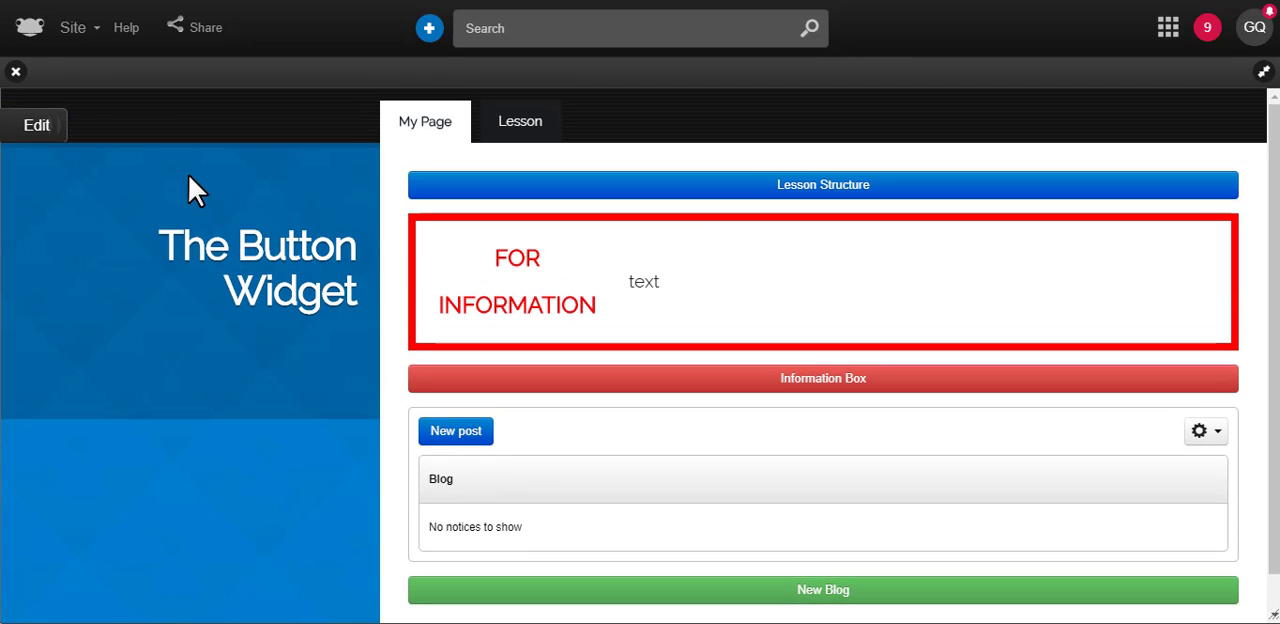
pyautogui.click(16, 72)
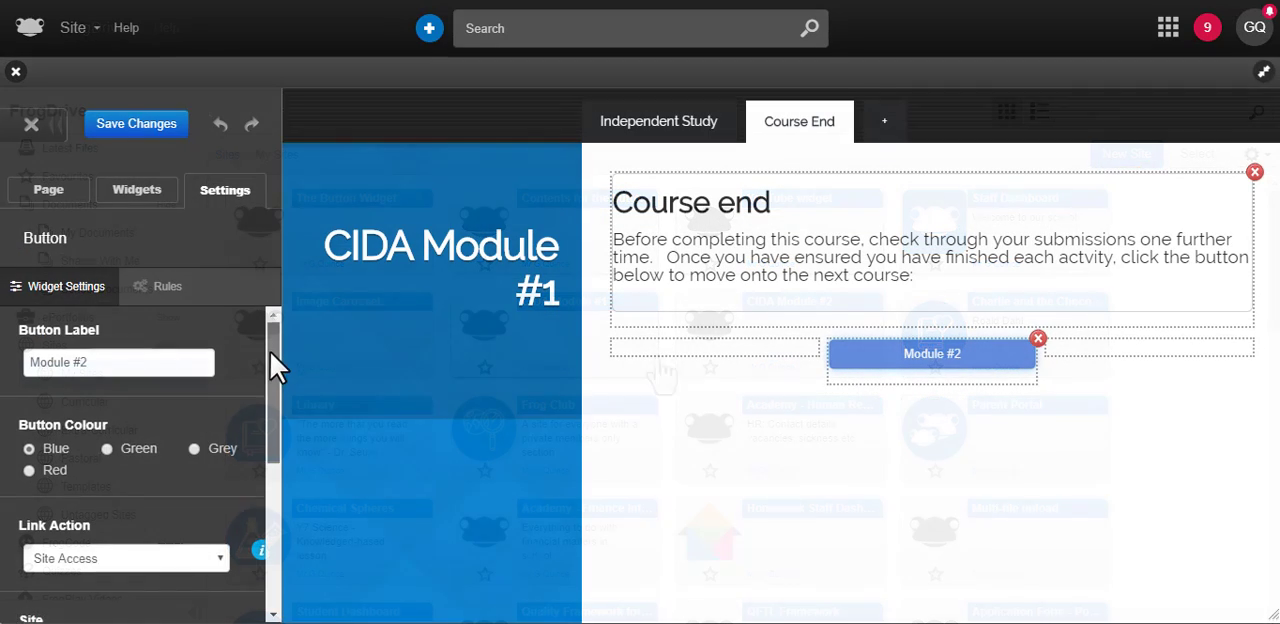
# Review the Module #2 button's Site Access settings and try the Charlie and the Chocolate Factory and Module #2 site link buttons
pyautogui.moveTo(275, 368); pyautogui.dragTo(285, 455)
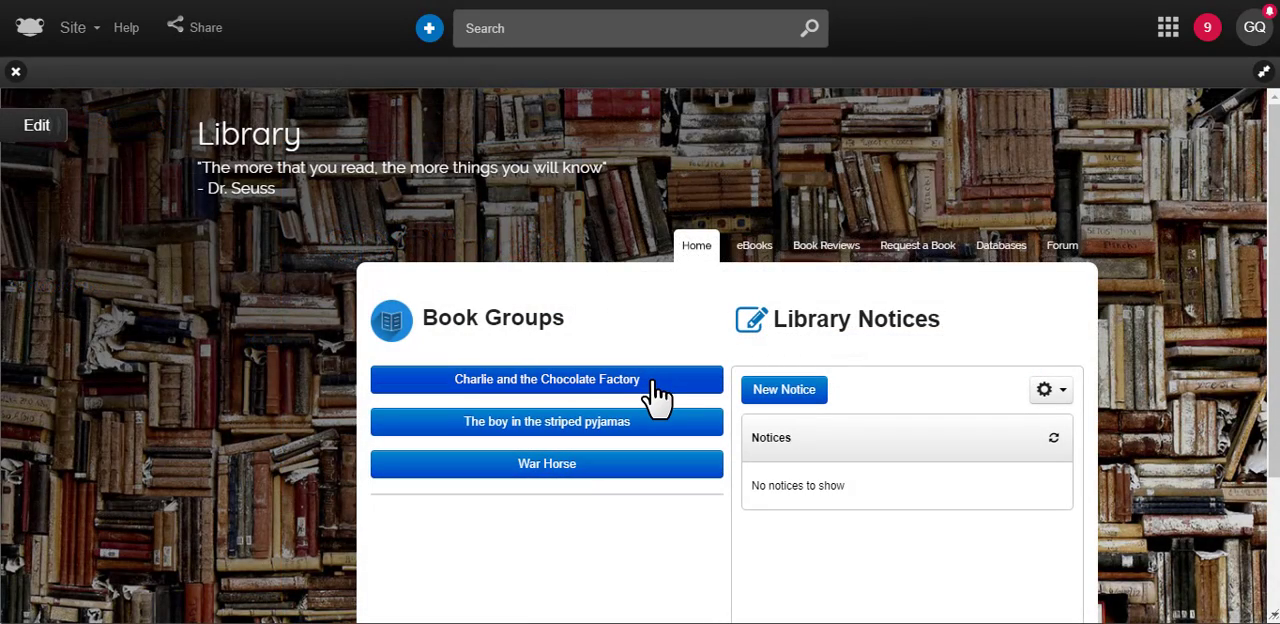
pyautogui.click(652, 382)
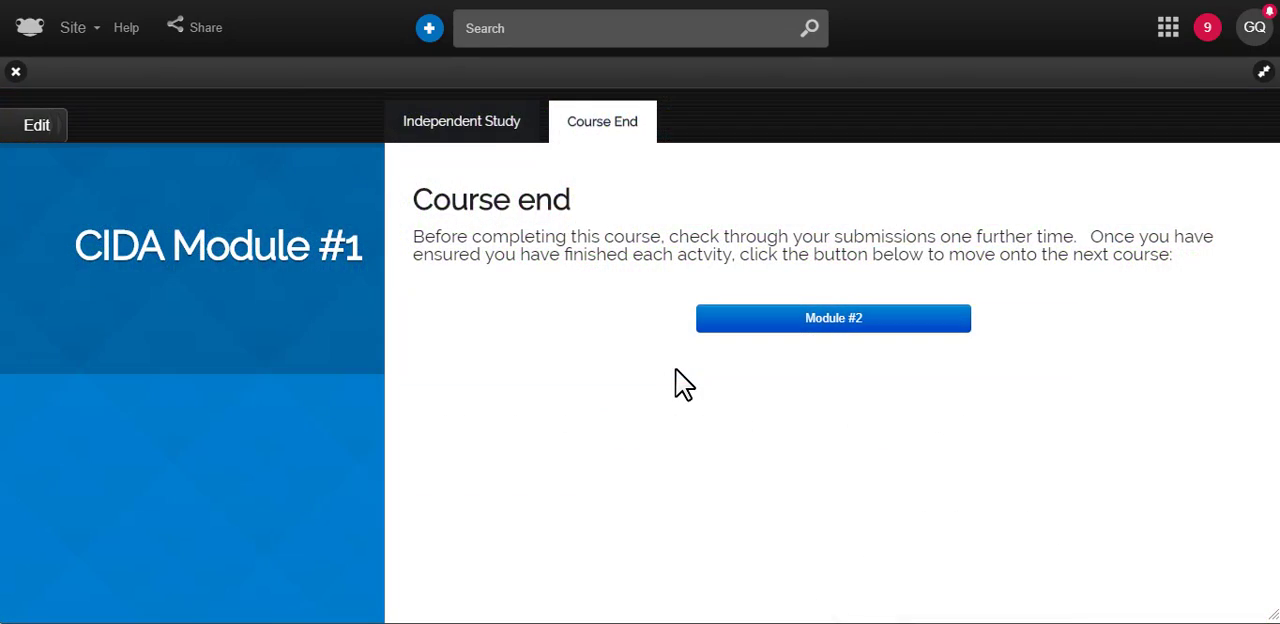
pyautogui.click(869, 324)
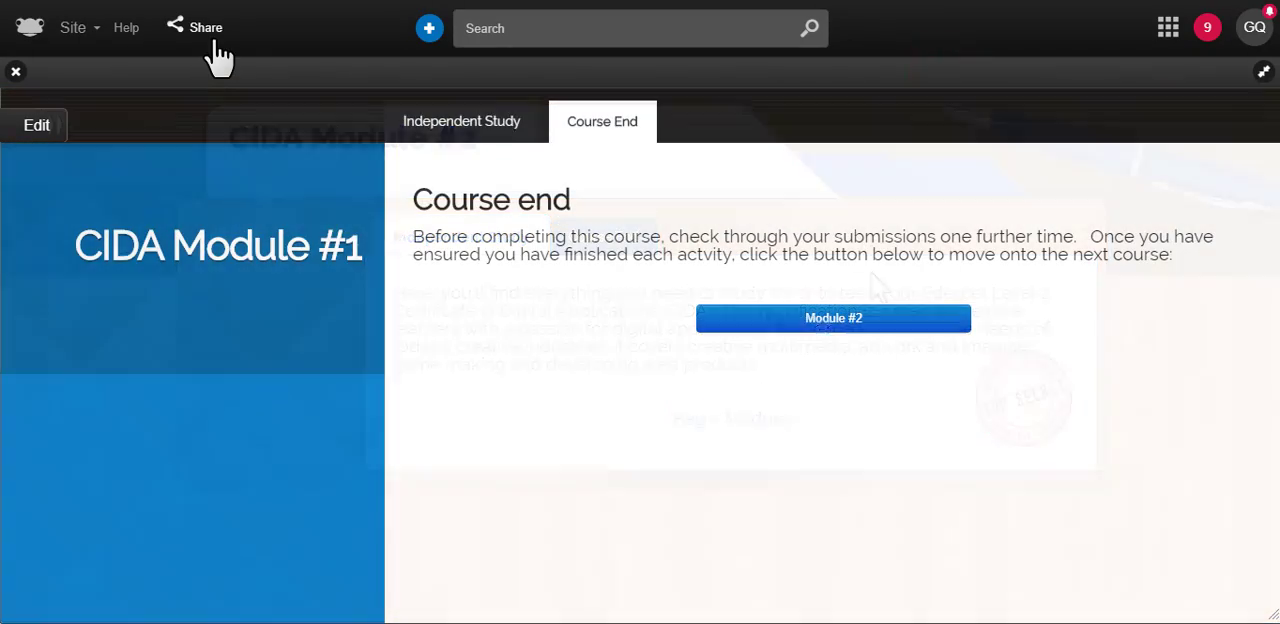
# Start sharing the CIDA Module #1 site and add the Student profile to those with access
pyautogui.click(212, 38)
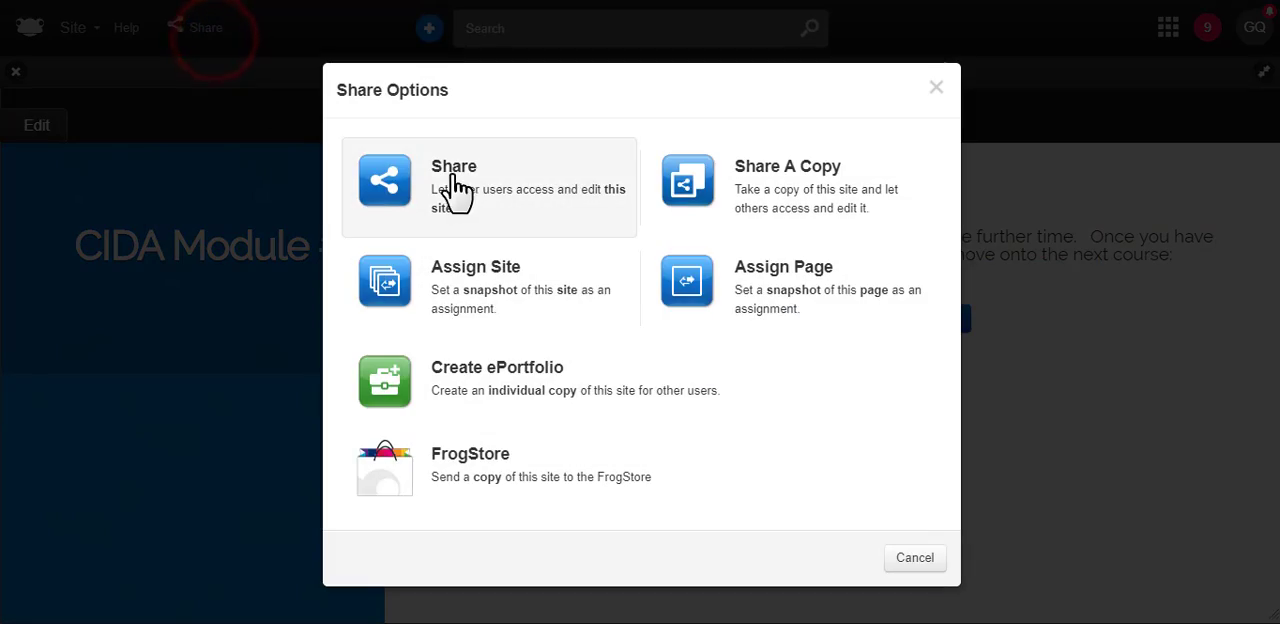
pyautogui.click(459, 194)
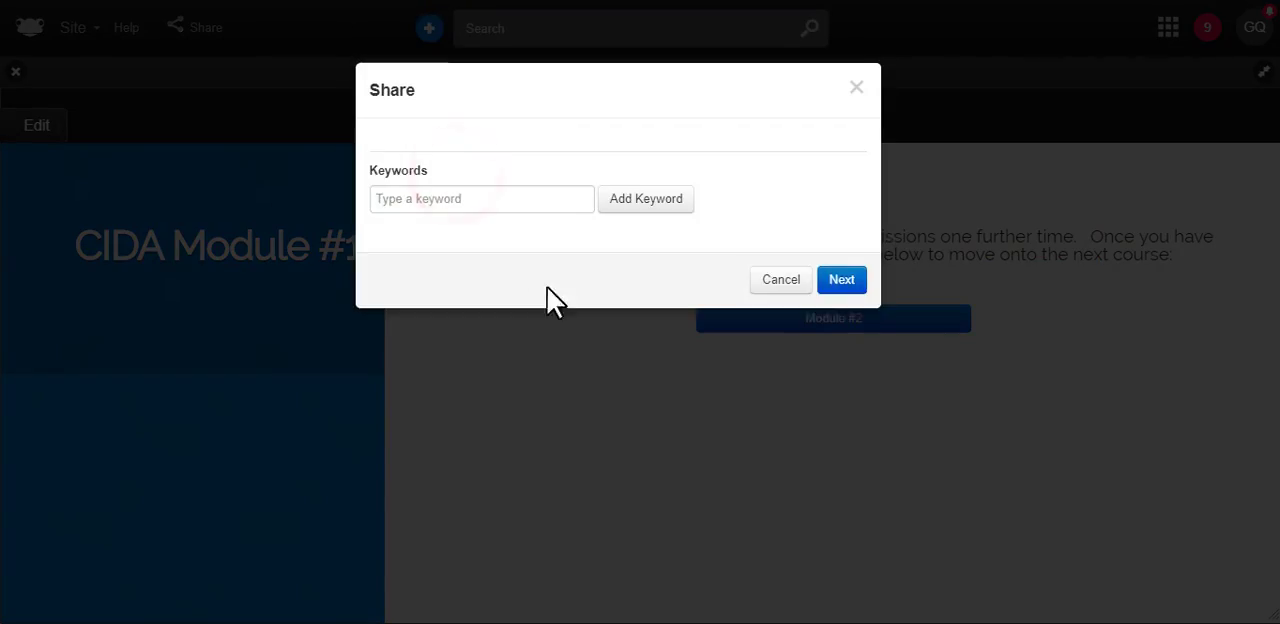
pyautogui.click(845, 410)
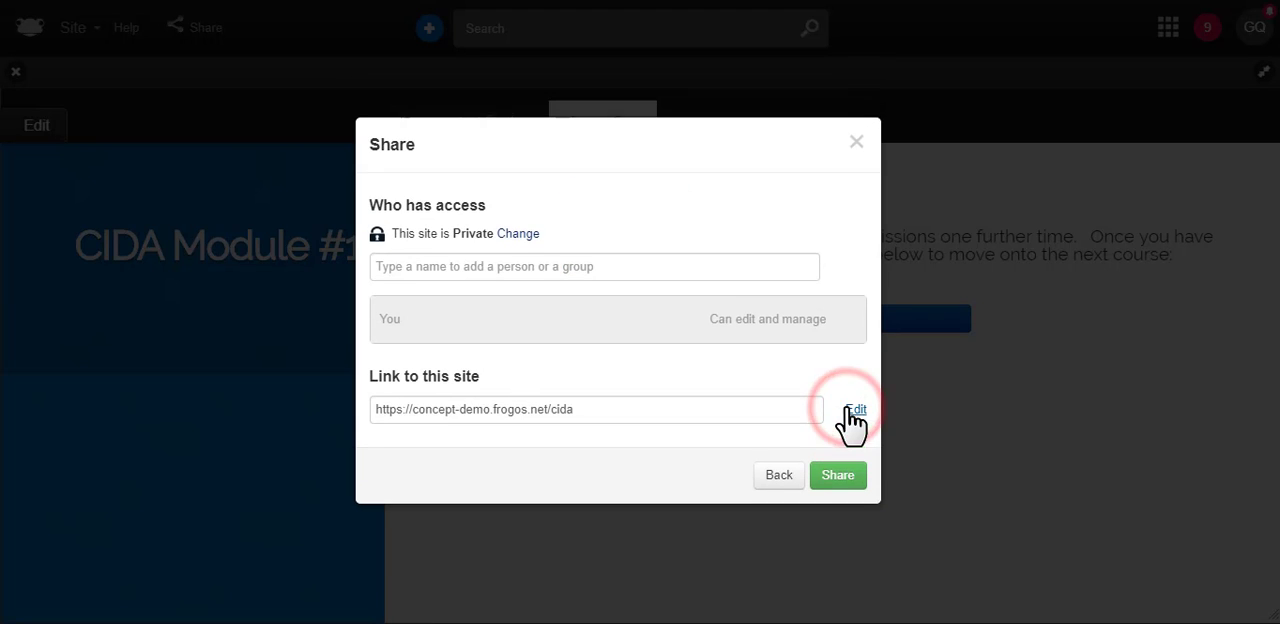
pyautogui.click(531, 266)
pyautogui.write('student')
pyautogui.click(505, 292)
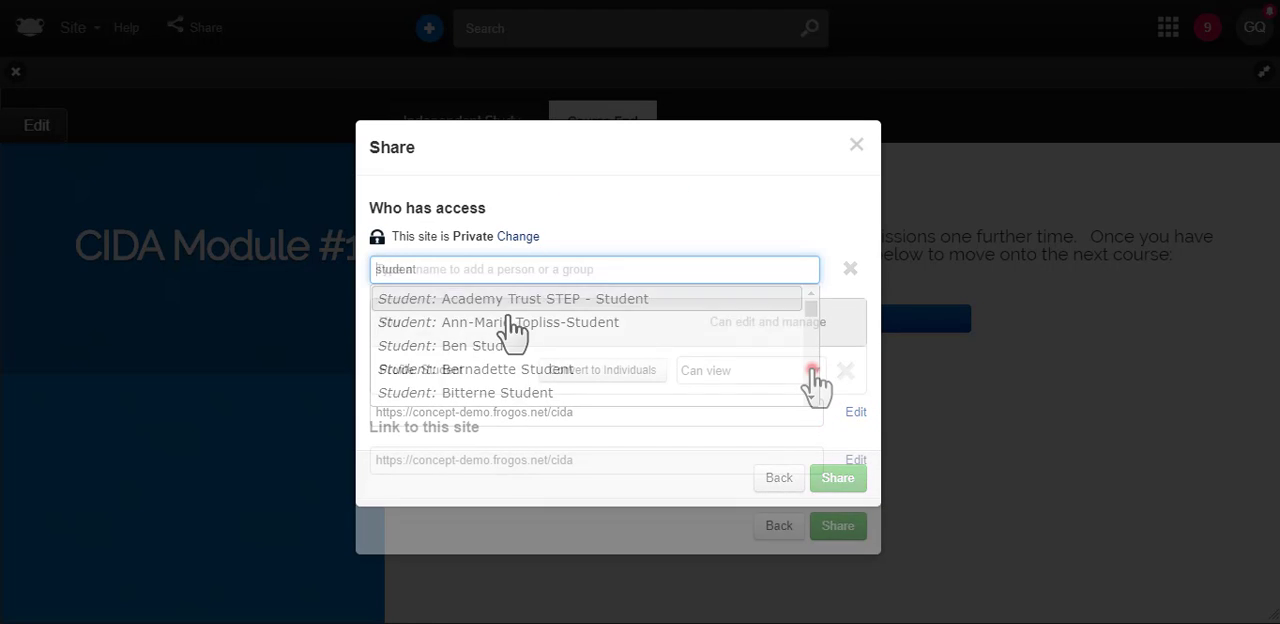
# Set the Student profile's permission to Can contribute and share the site
pyautogui.click(814, 370)
pyautogui.click(770, 407)
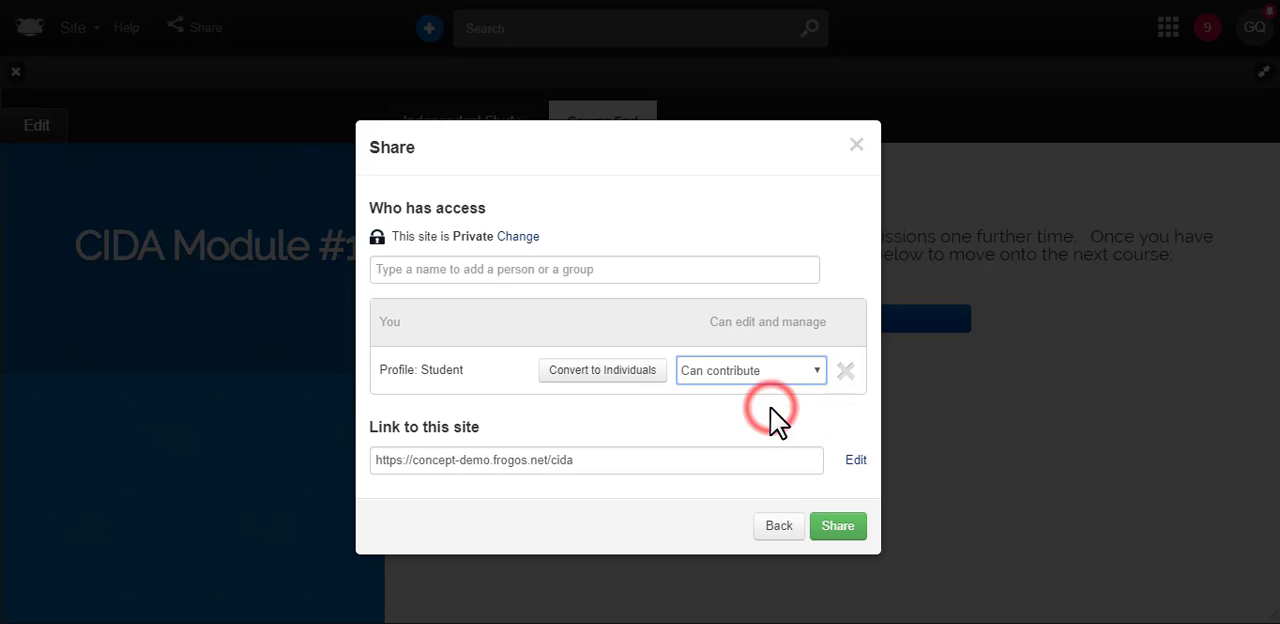
pyautogui.click(848, 530)
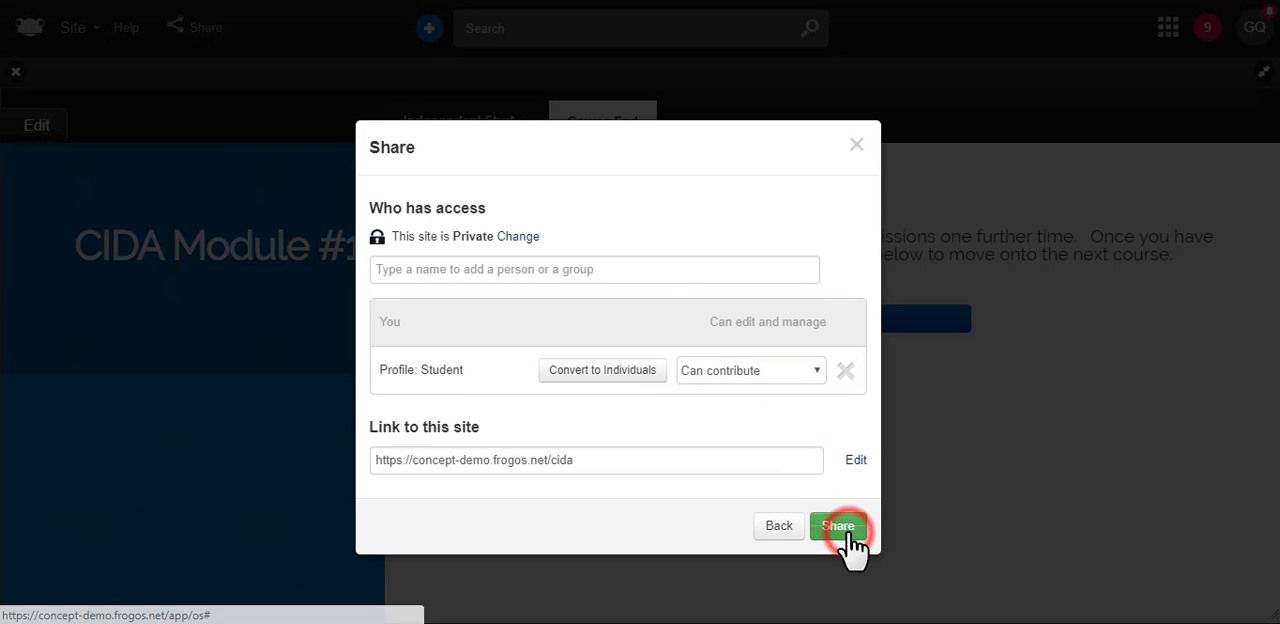